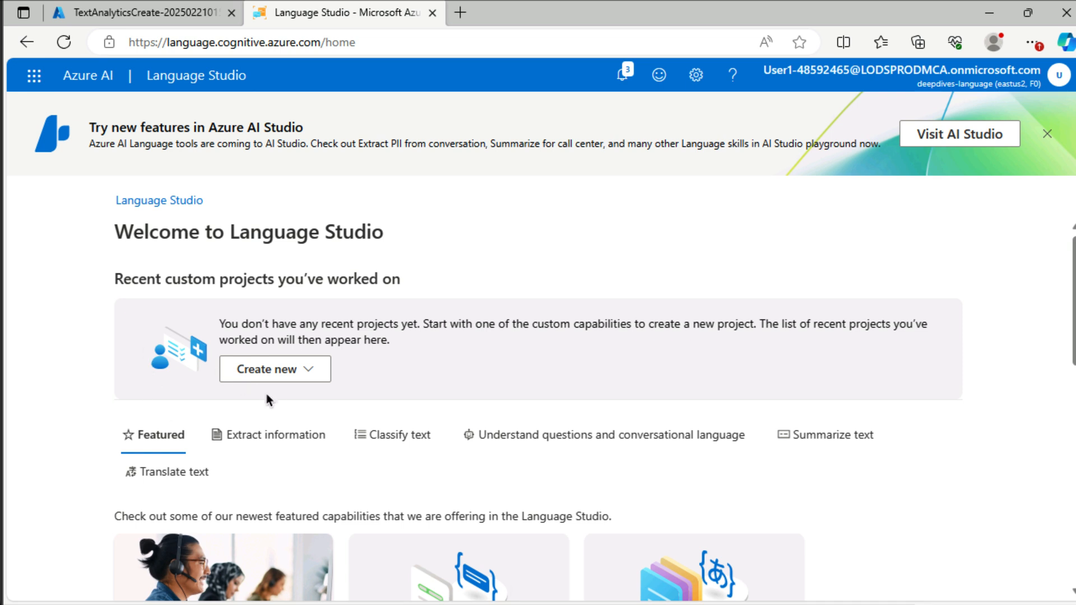
Step: Start a new conversational language understanding project and name it "home"
click(317, 370)
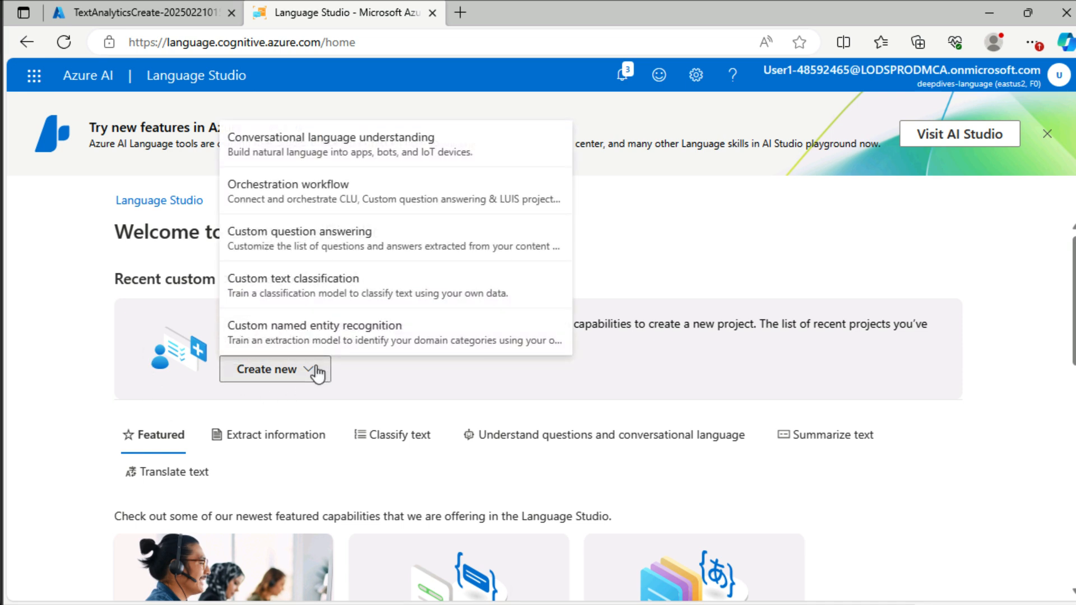
click(309, 149)
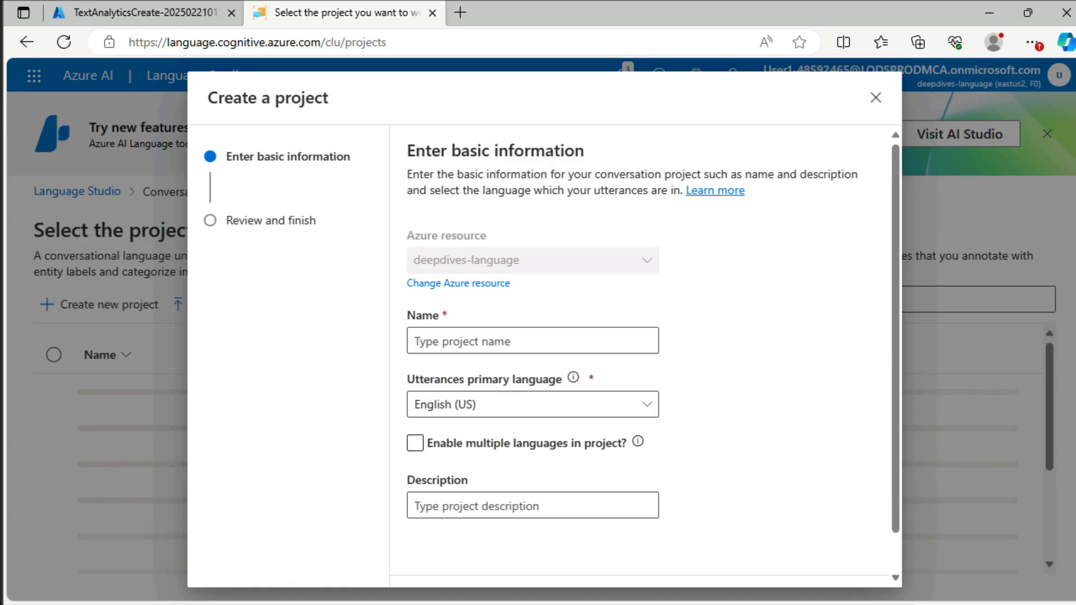
click(513, 344)
text(home)
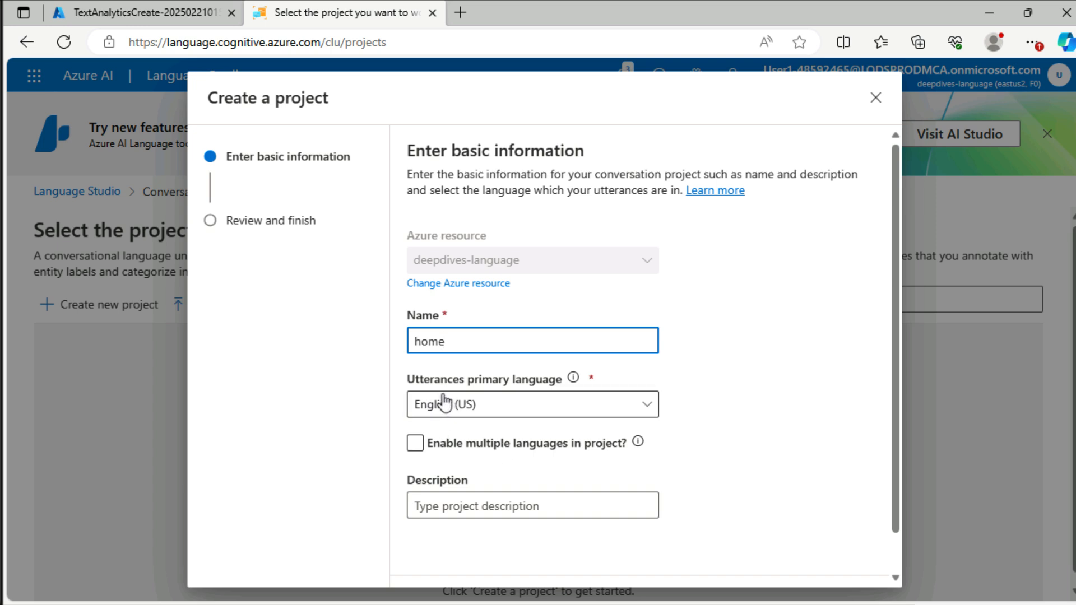
Step: Give the project the description "Simple home automation" and create it
click(524, 499)
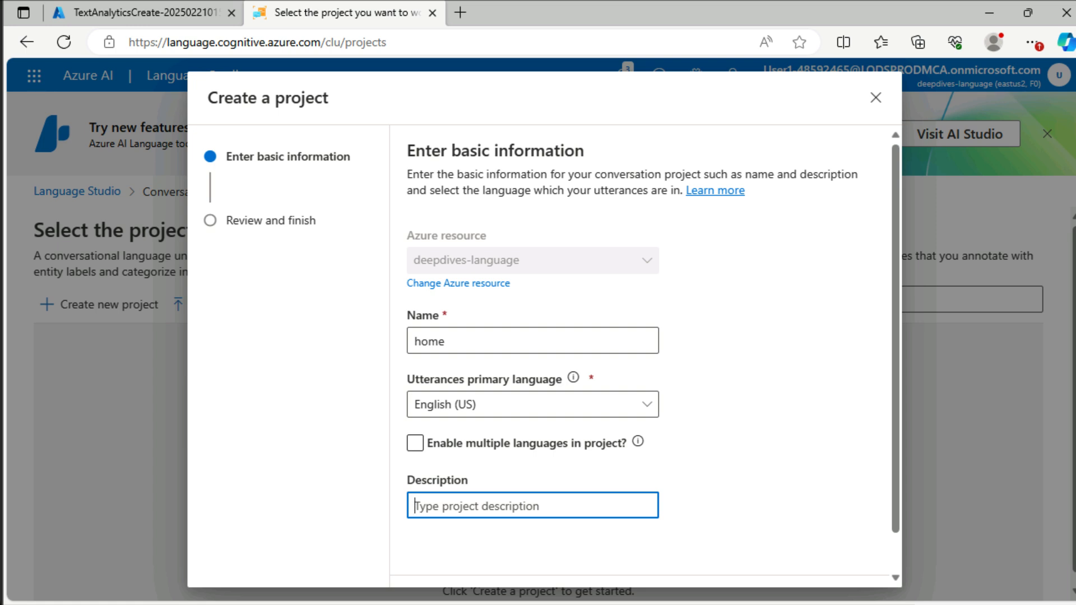
text(Si)
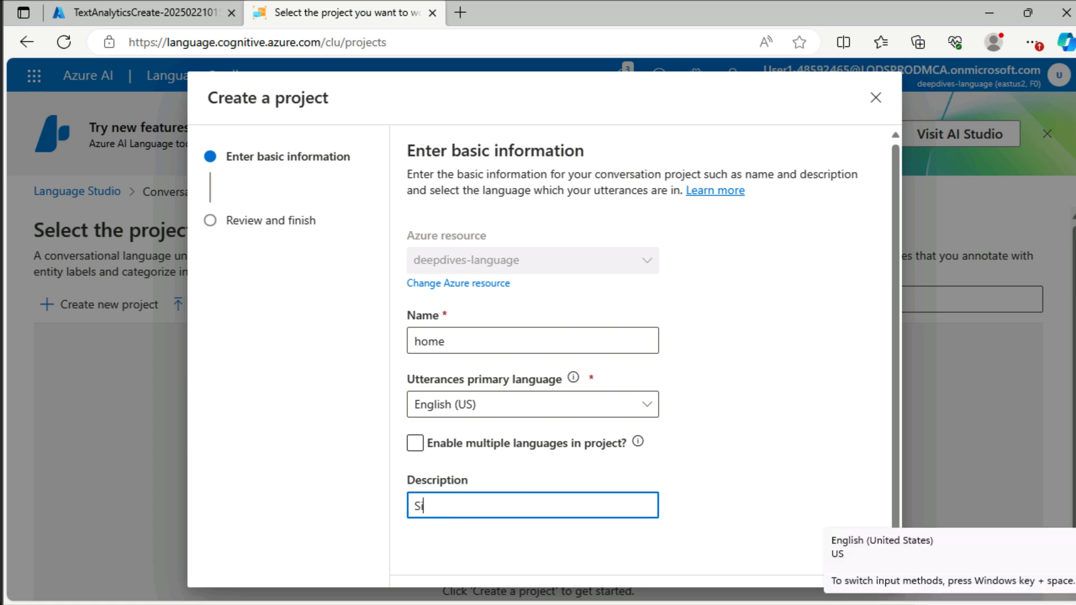
text(mple home automation)
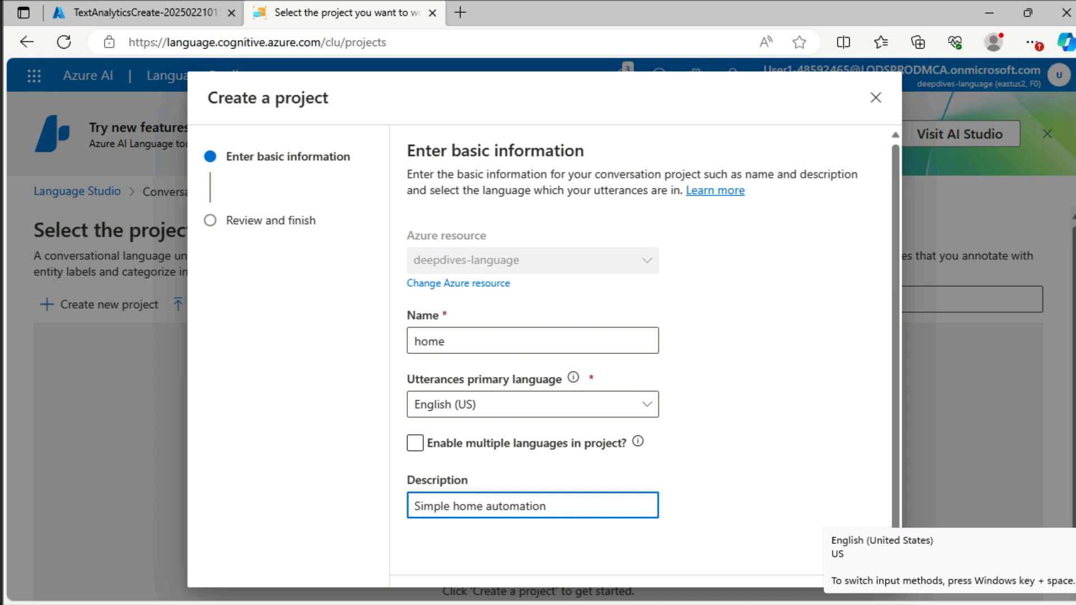
scroll(823, 498, down, 1)
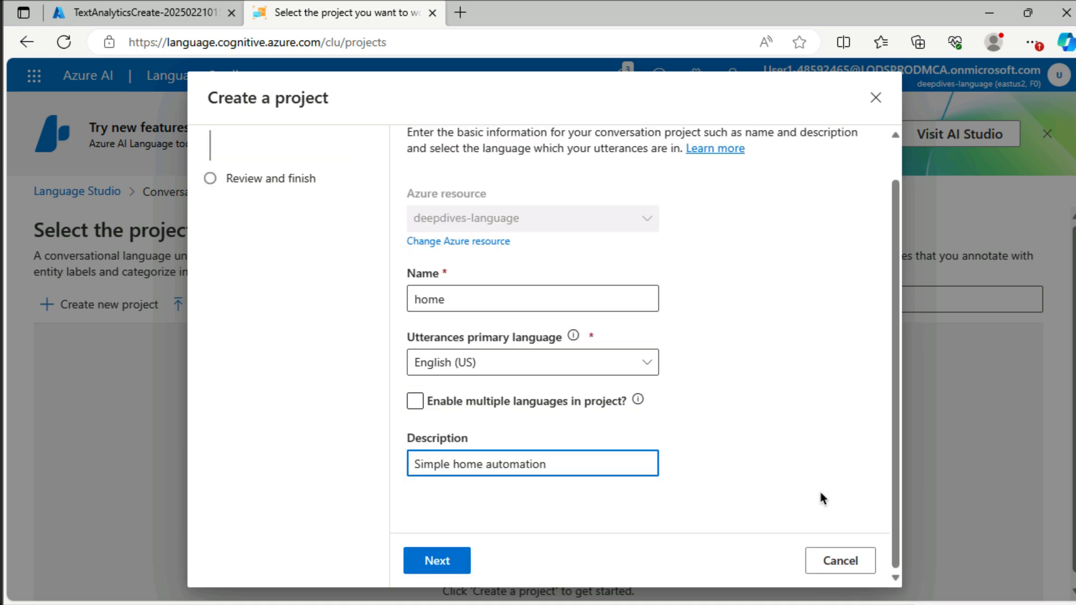
click(455, 567)
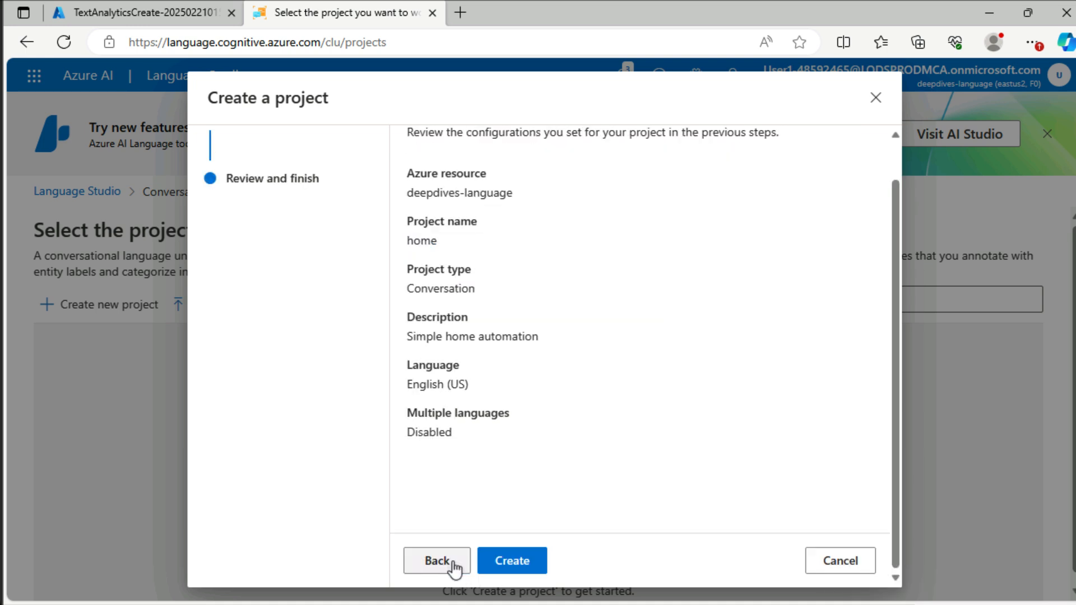
click(498, 559)
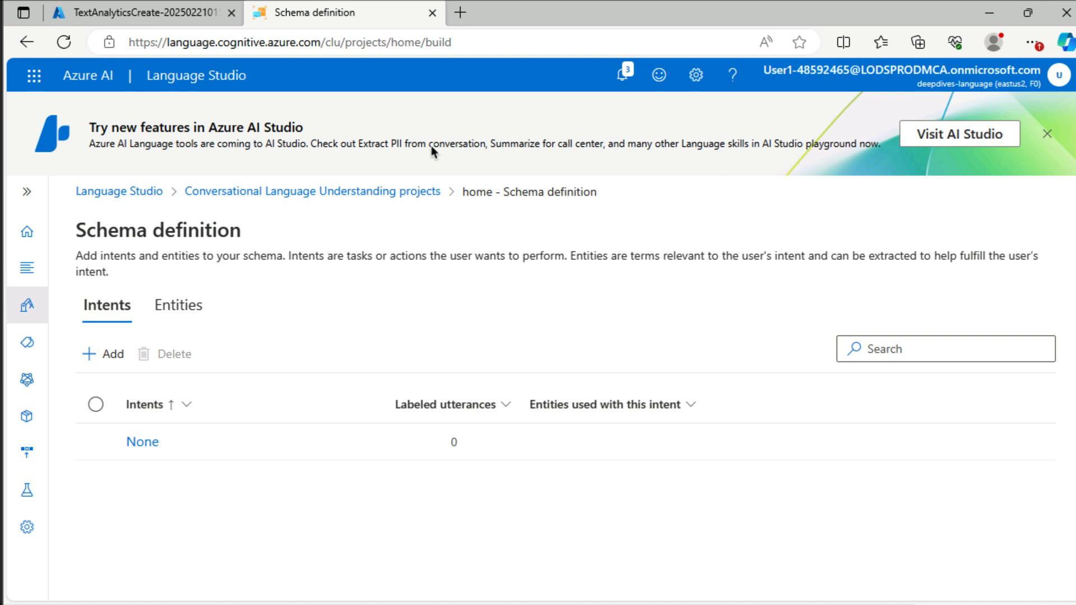
Step: Add an intent named "switch_on" to the project's schema
click(26, 196)
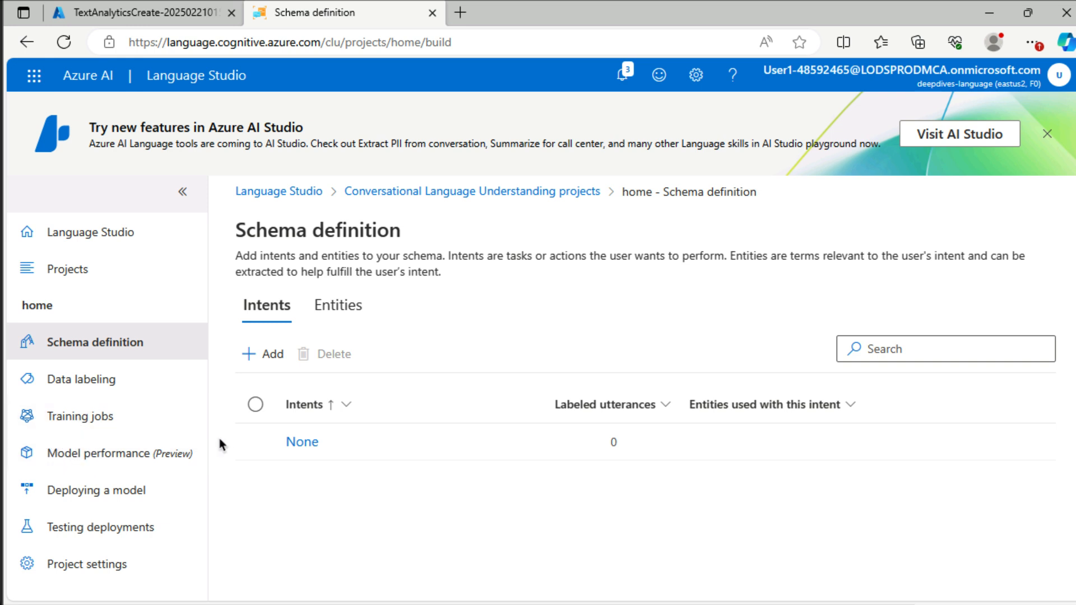
click(272, 358)
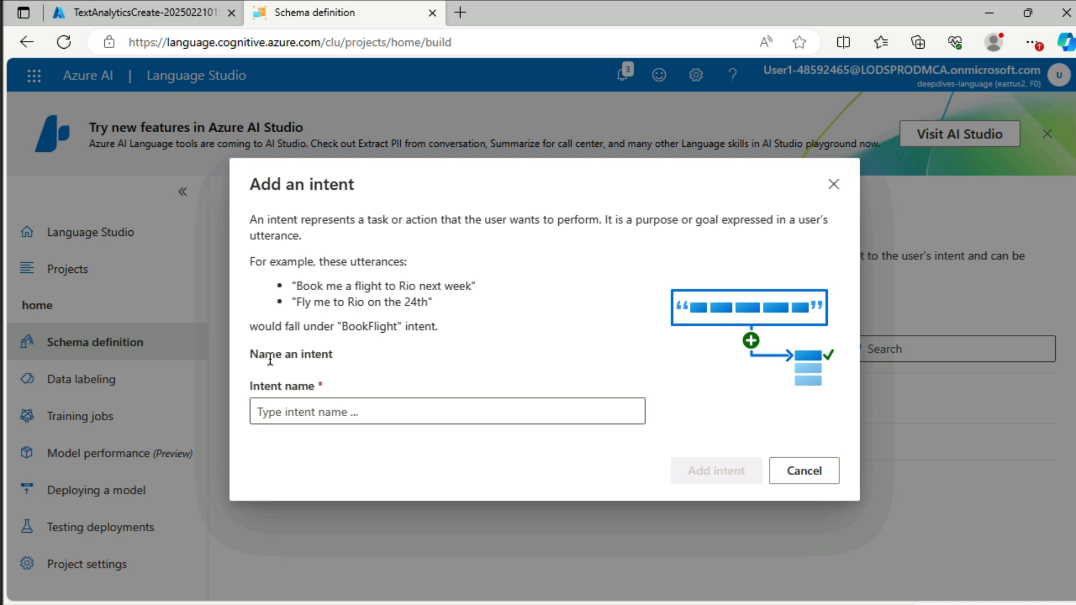
click(349, 415)
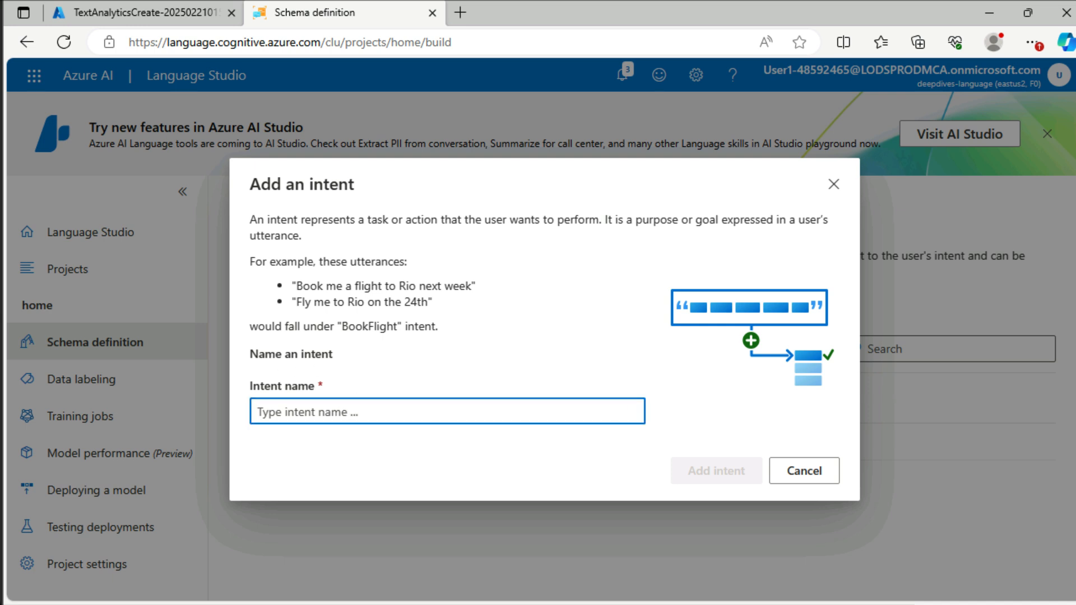
text(switch)
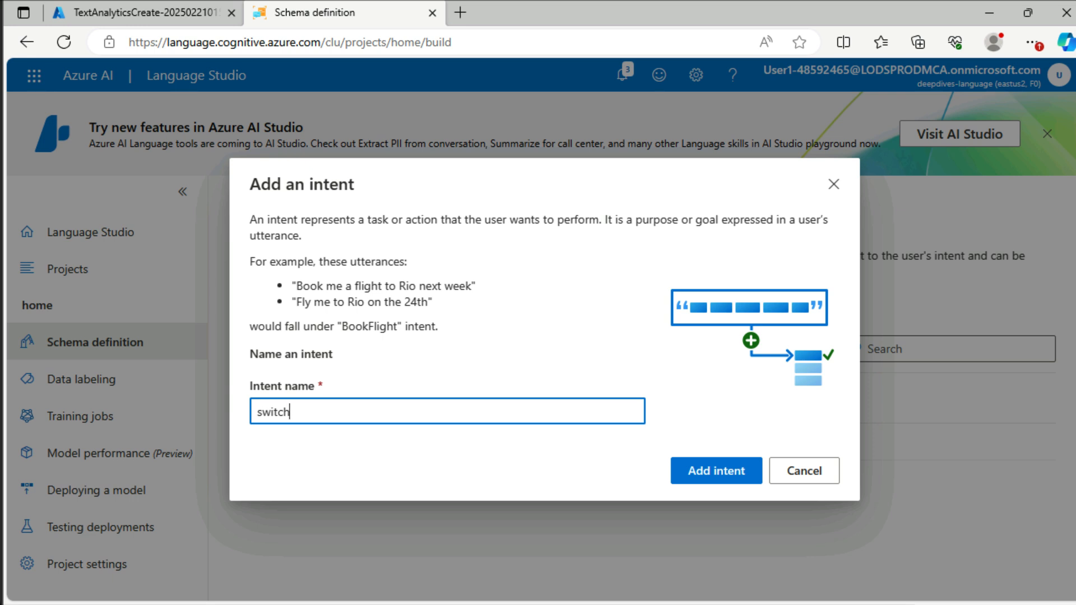
text(_on)
click(723, 470)
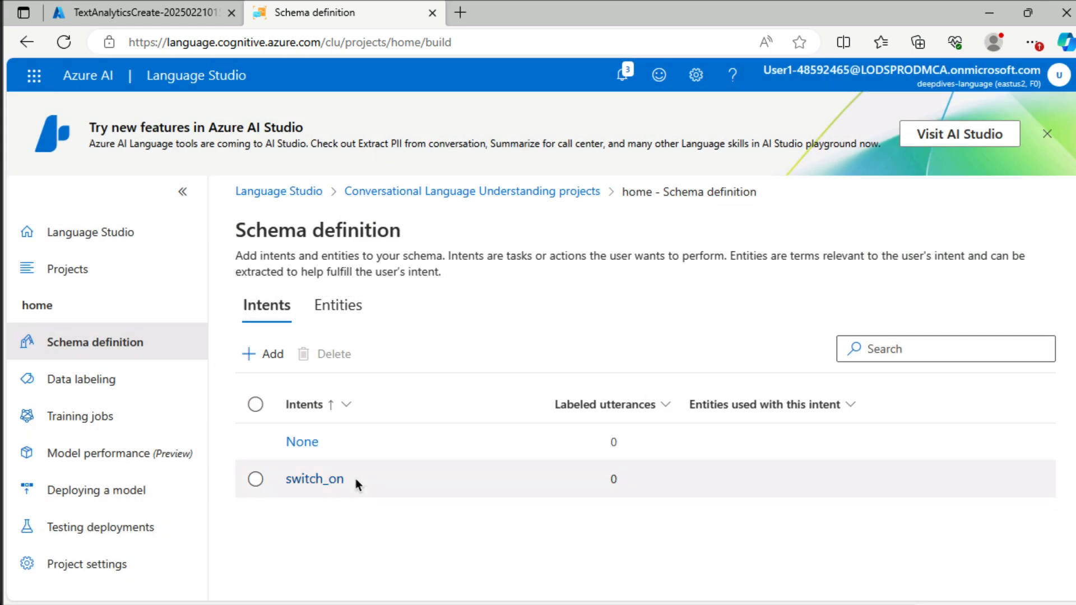
Step: Open the switch_on intent for labeling and add the training utterance "turn the light on" to it
click(331, 480)
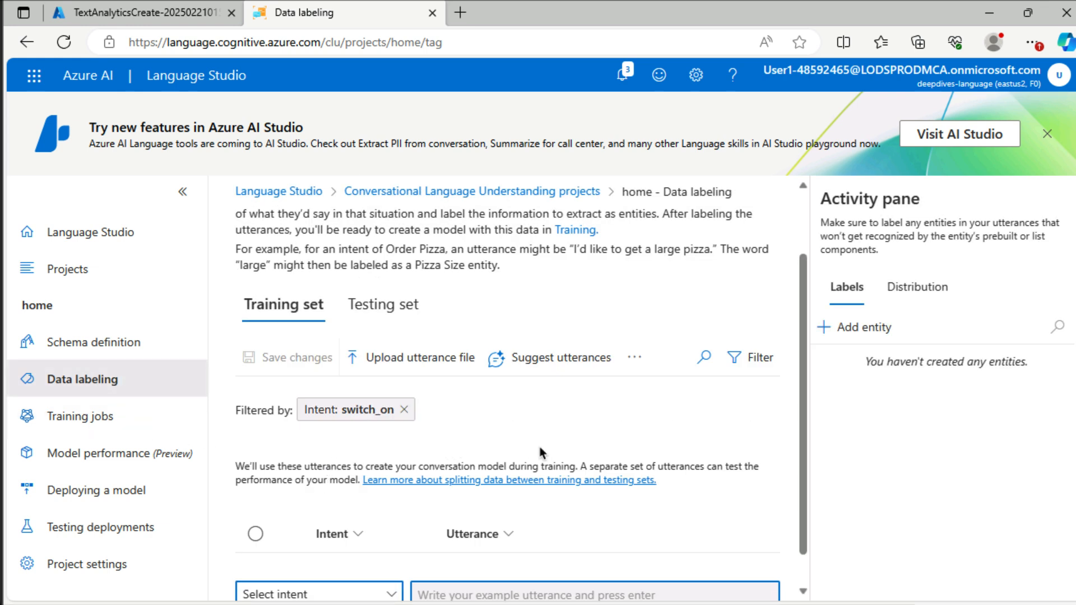
scroll(538, 452, down, 1)
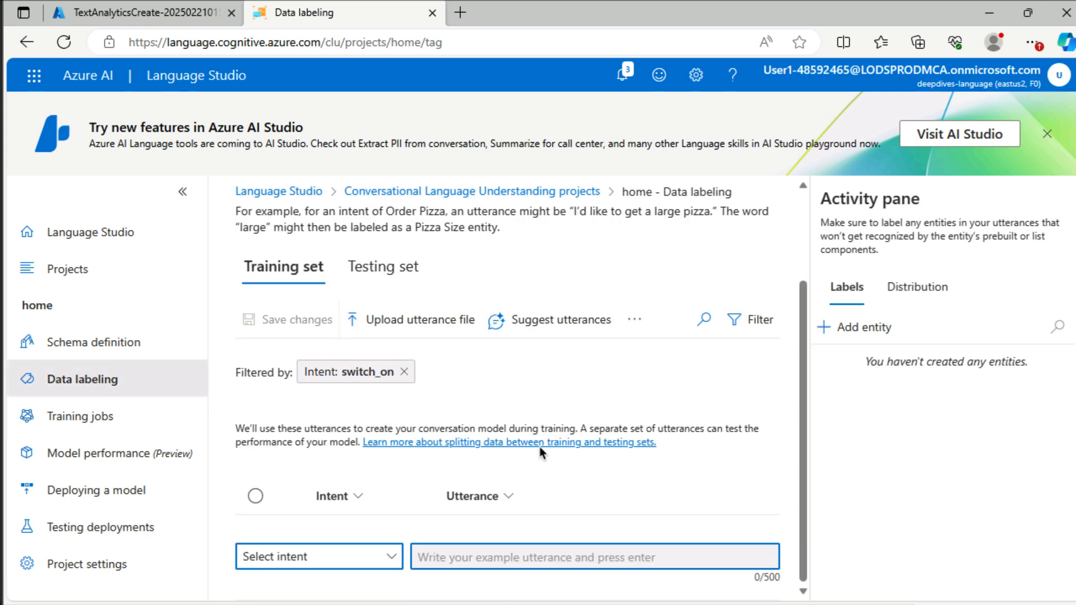
click(314, 557)
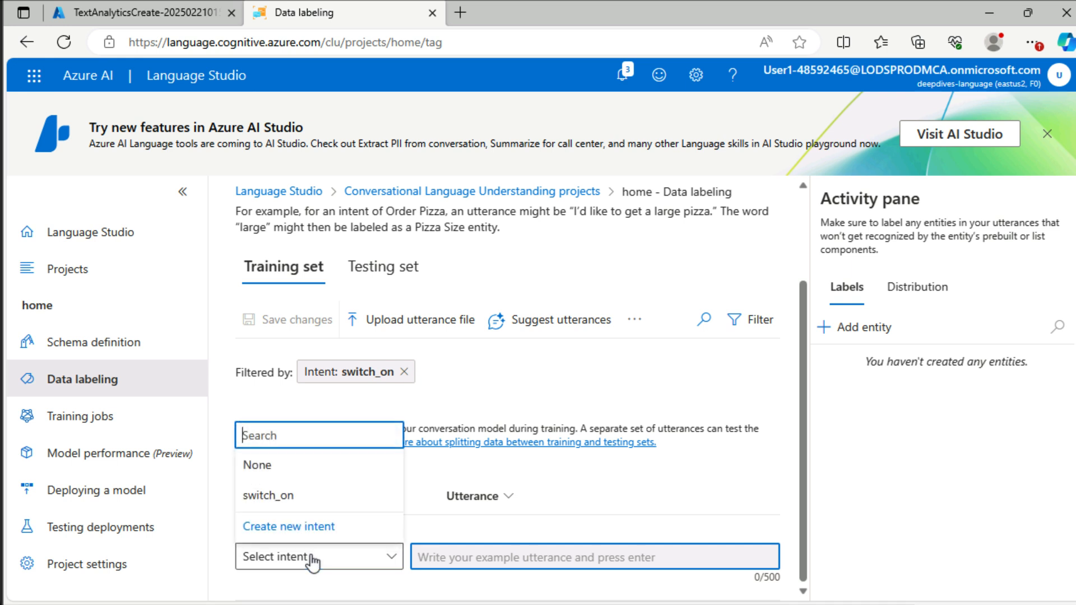
click(314, 494)
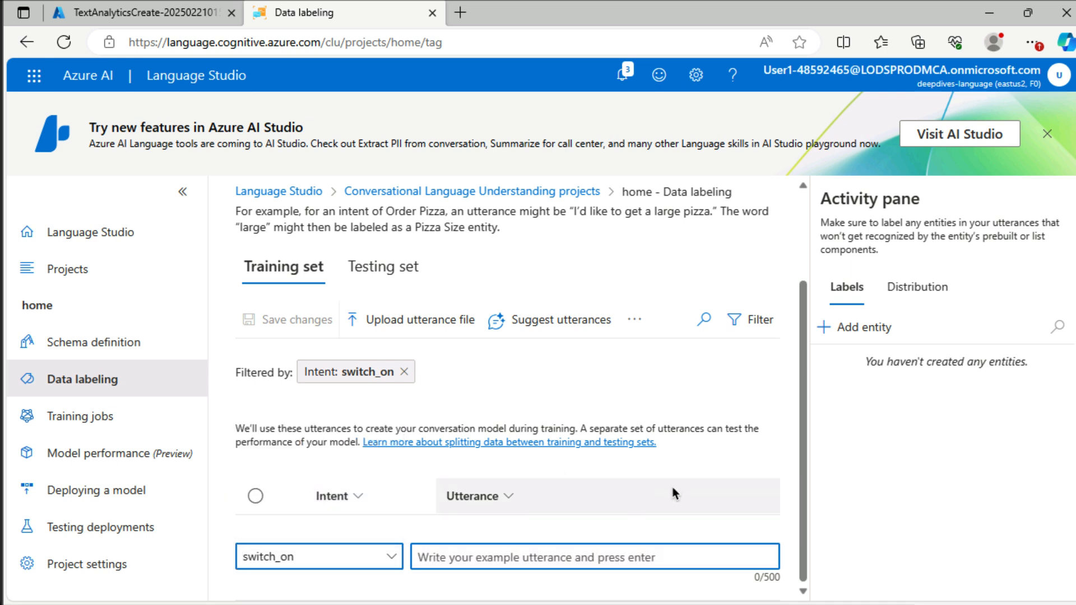
click(545, 557)
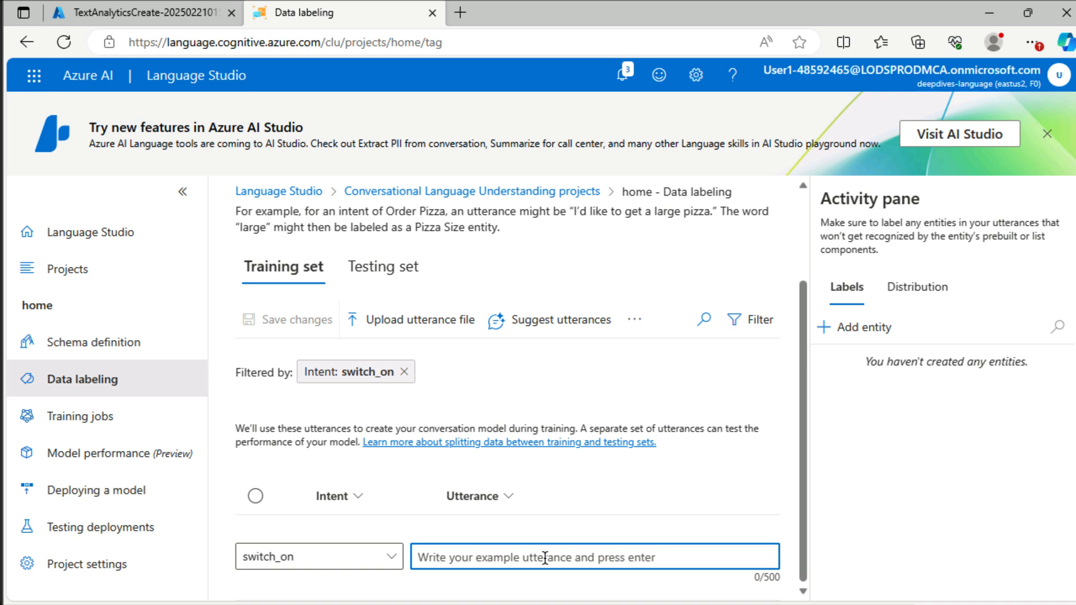
text(turn the light on)
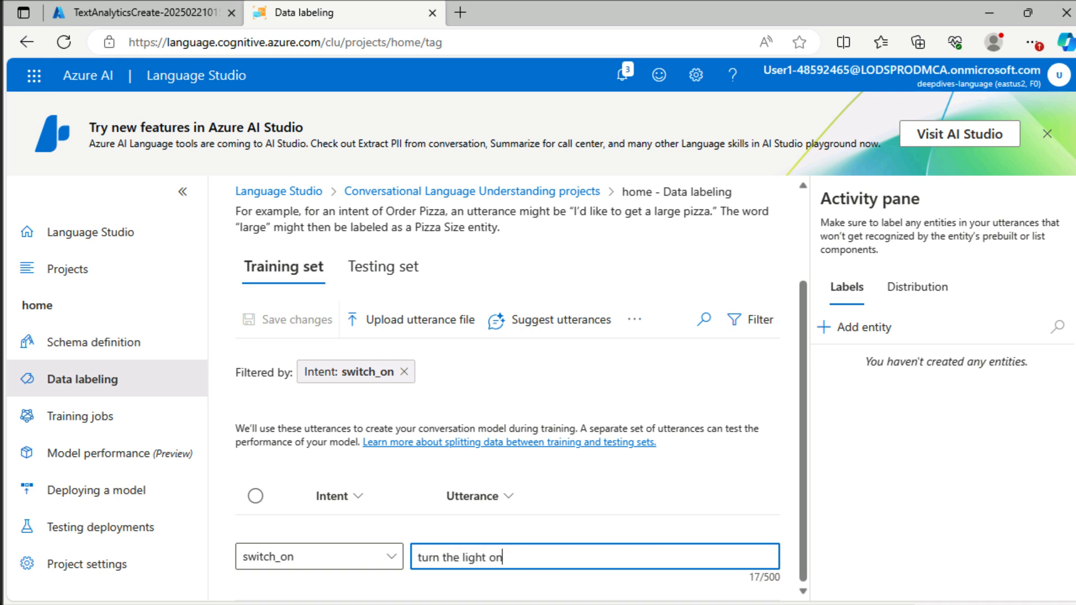
key(Return)
Step: Add the utterances "switch on the fan" and "put the fan on" to the switch_on intent
text(switch)
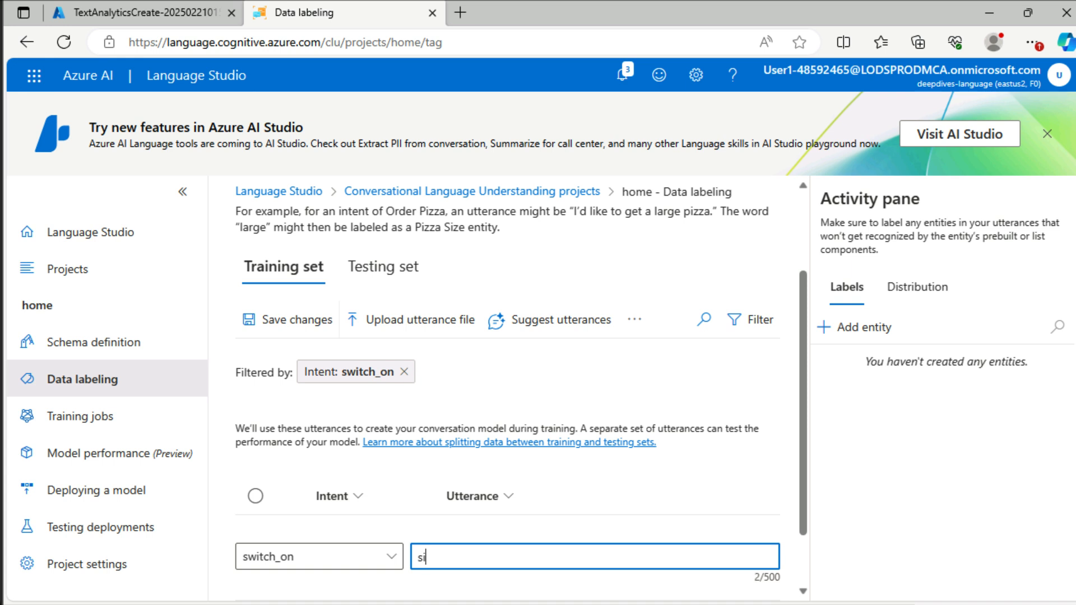
text( on the fan)
key(Return)
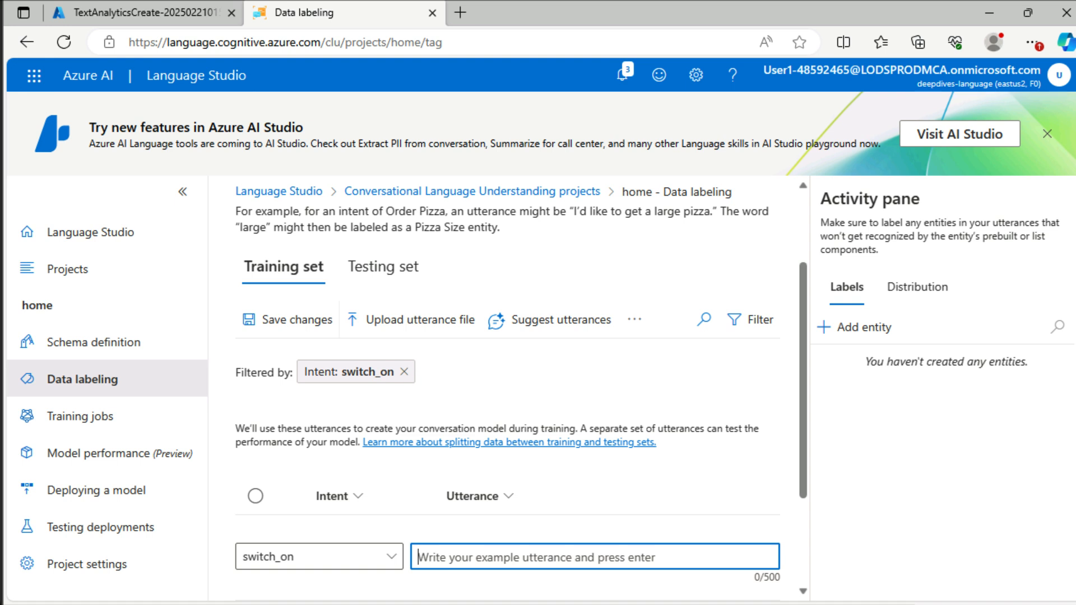
text(put the fan on)
key(Return)
Step: Add the utterances "put the light on" and "switch on the light" to the switch_on intent
text(s)
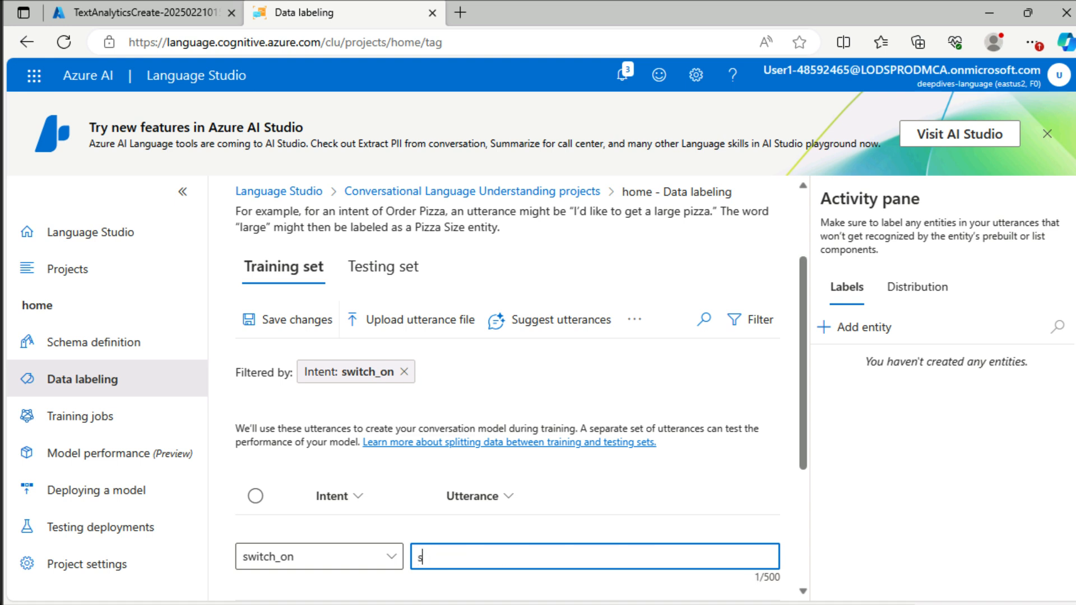
key(BackSpace)
text(put the ig)
key(BackSpace)
key(BackSpace)
text(light on)
key(Return)
text(switch on the light)
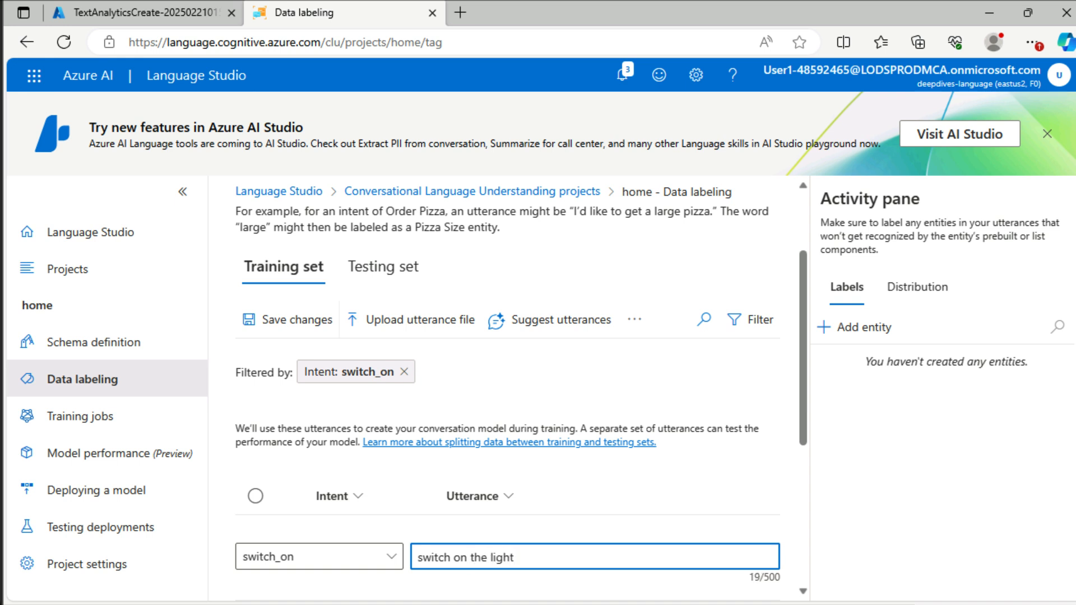
key(Return)
Step: Add the utterance "turn the fan on" to the switch_on intent
text(turn the a)
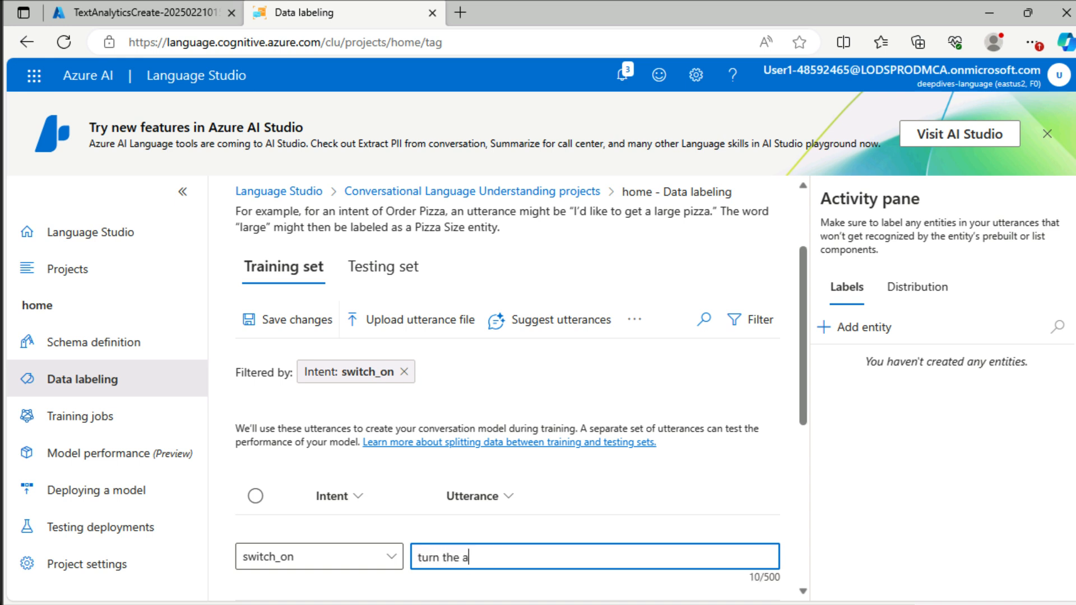
key(BackSpace)
text(fan on)
key(Return)
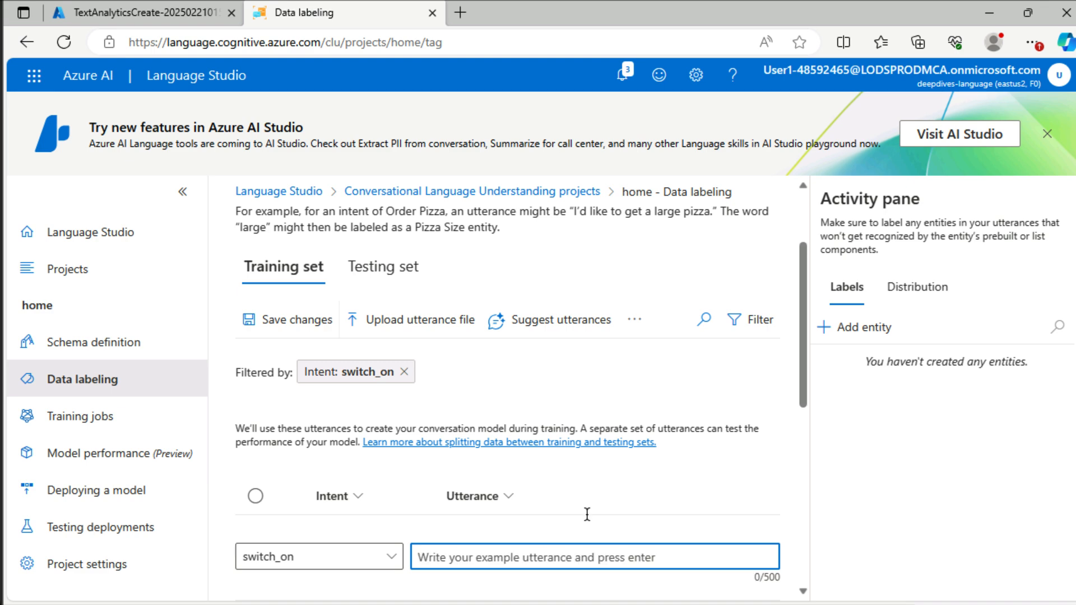
Step: Add an entity named "device" with the List component chosen
drag(800, 365, 799, 557)
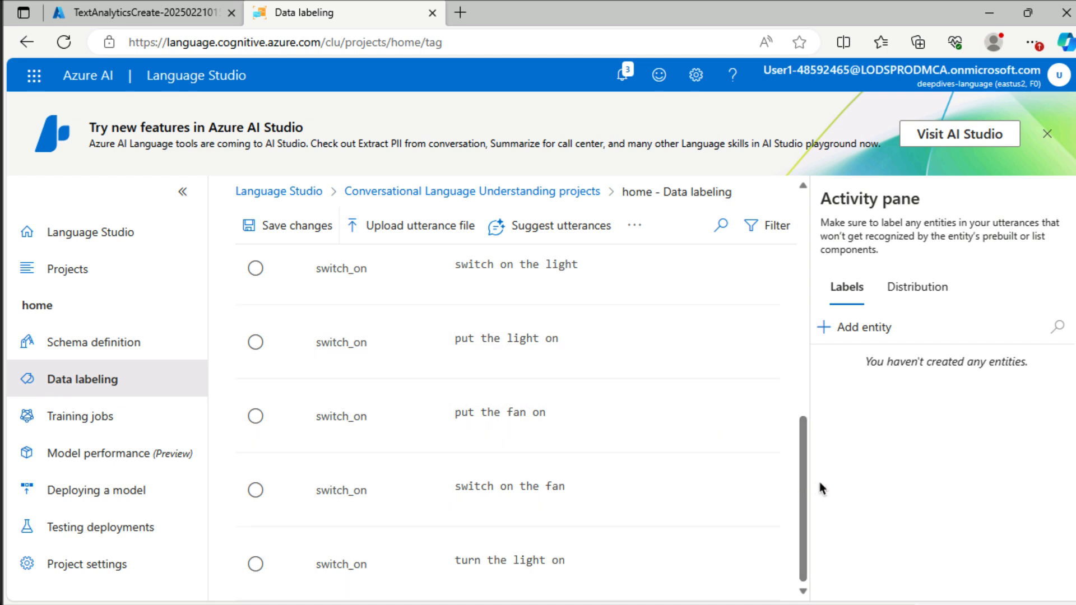
drag(802, 489, 792, 408)
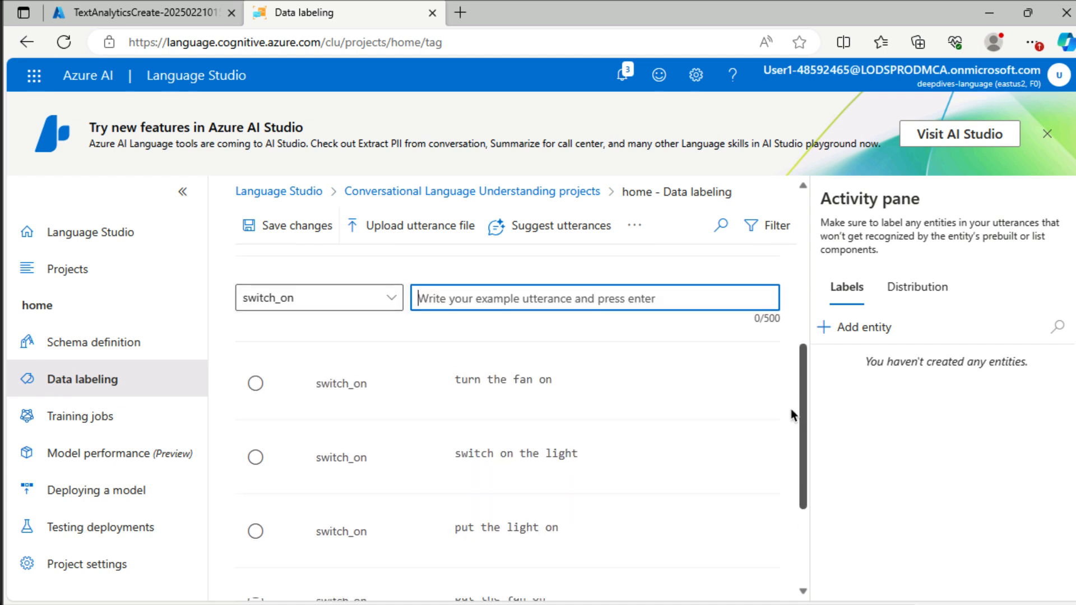
scroll(790, 431, down, 1)
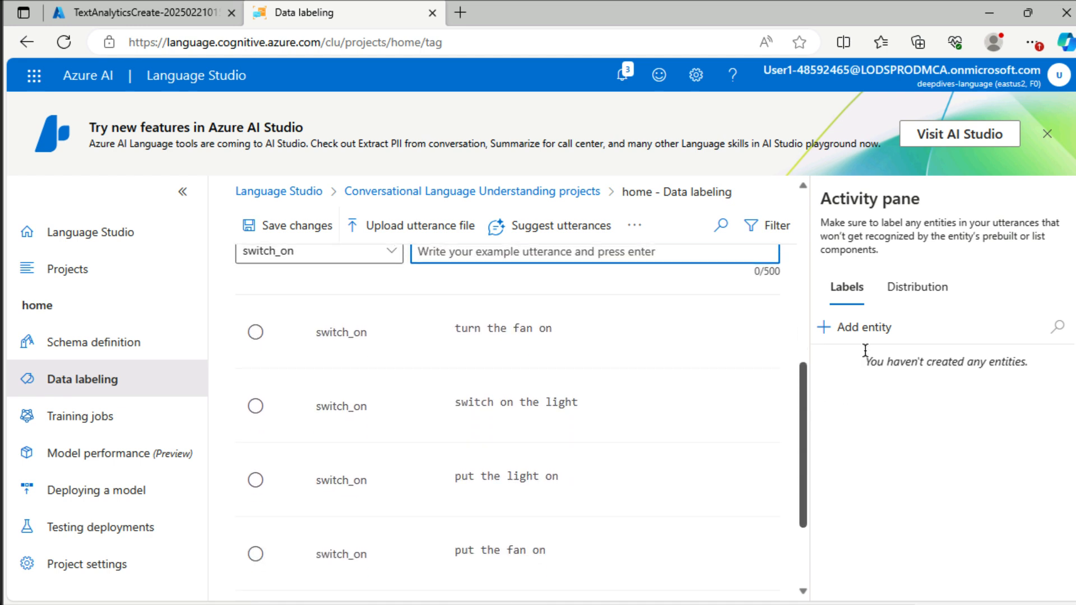
click(864, 328)
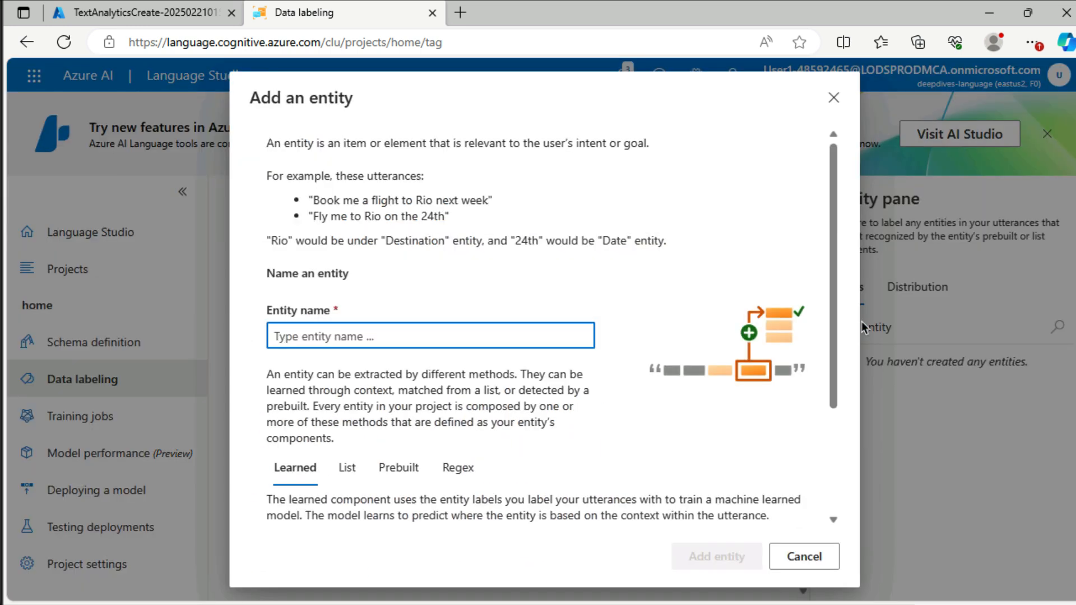
text(device)
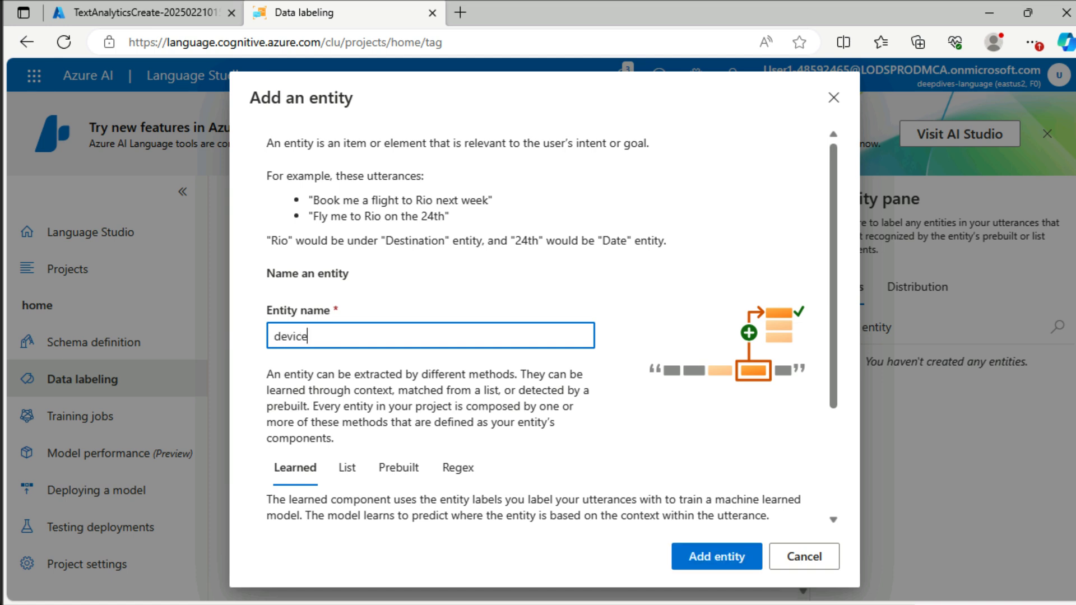
click(348, 470)
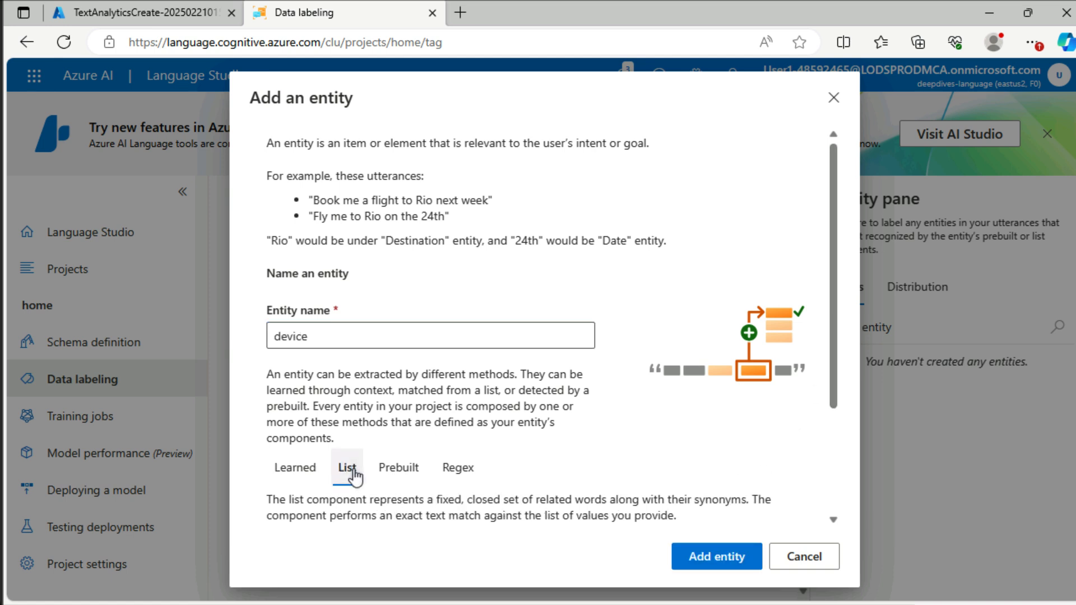
click(731, 557)
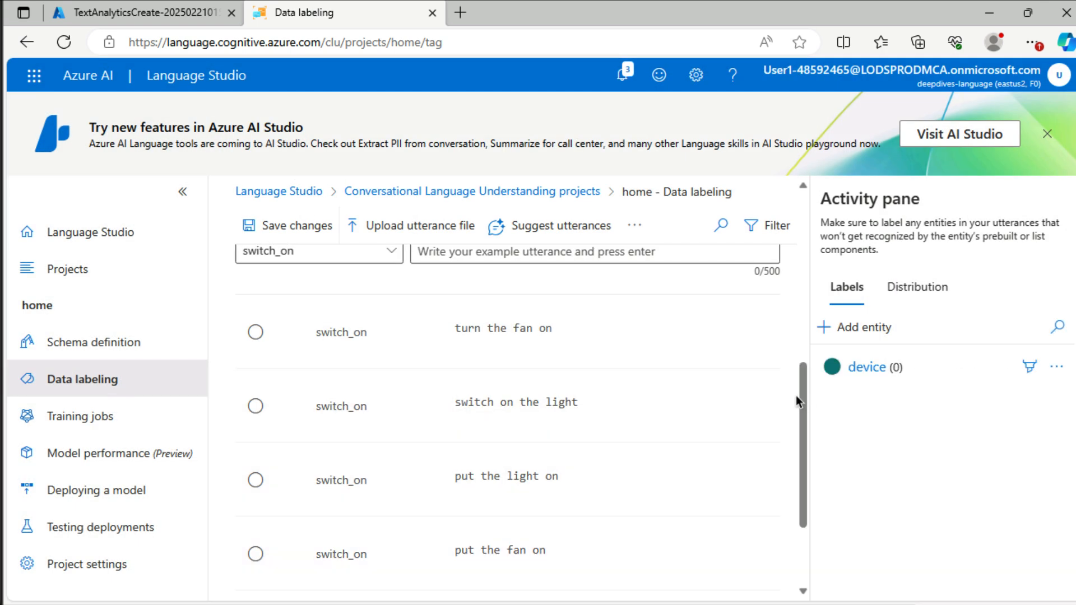
Step: Label "fan" in "turn the fan on" and "light" in "switch on the light" and "put the light on" as device
scroll(800, 392, up, 2)
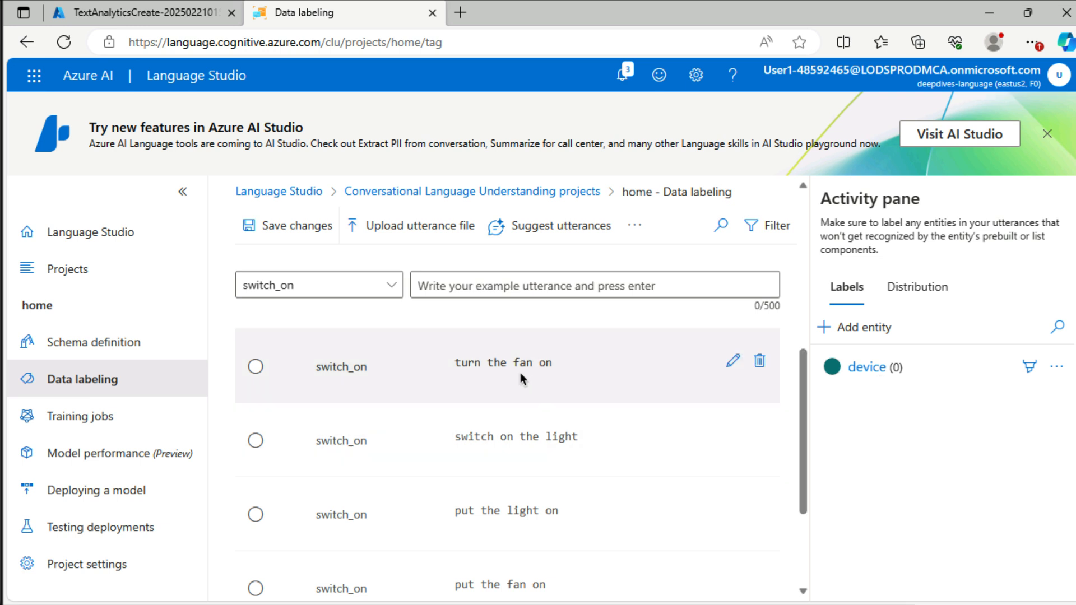
drag(512, 363, 529, 366)
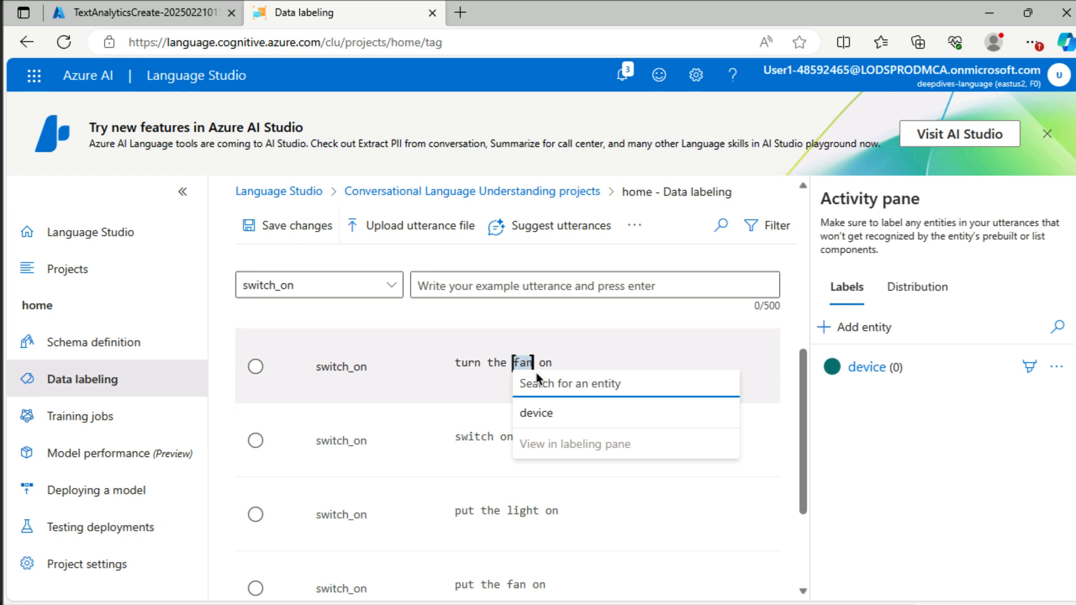
click(555, 415)
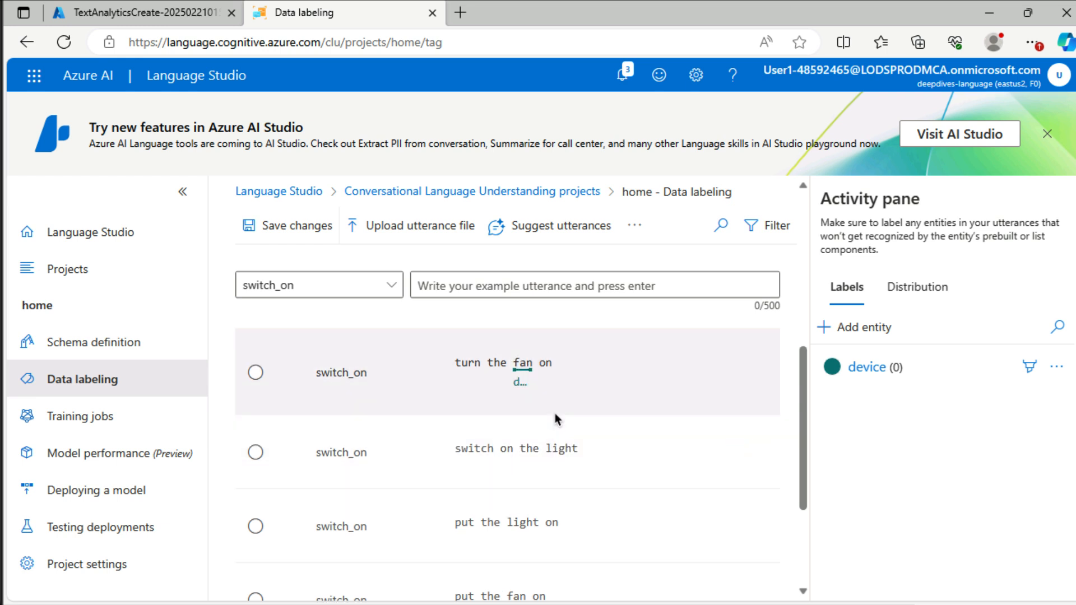
drag(546, 448, 574, 452)
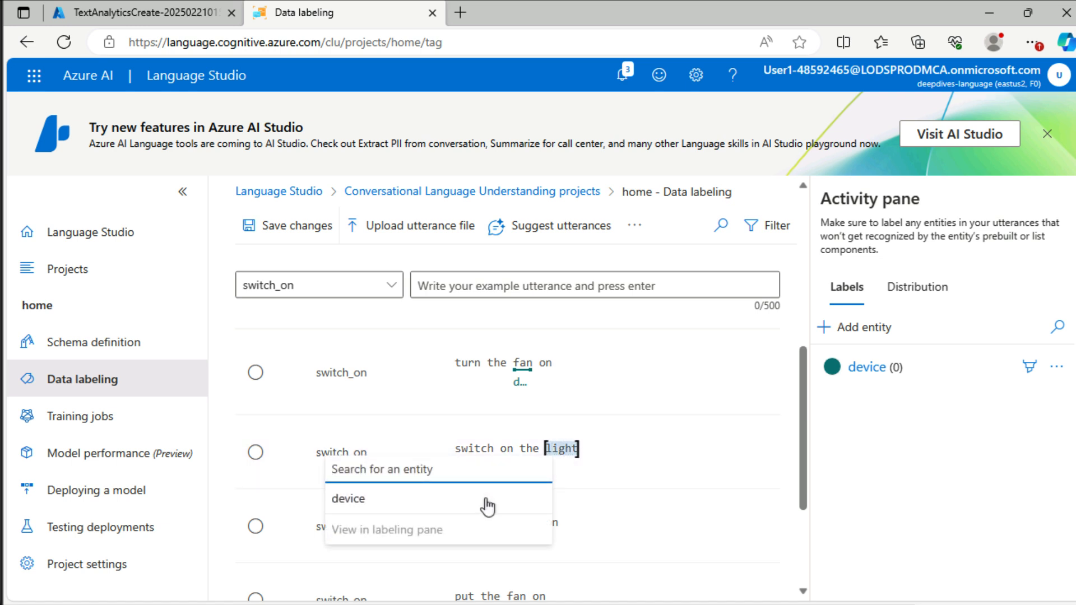
click(486, 505)
mouse_move(527, 521)
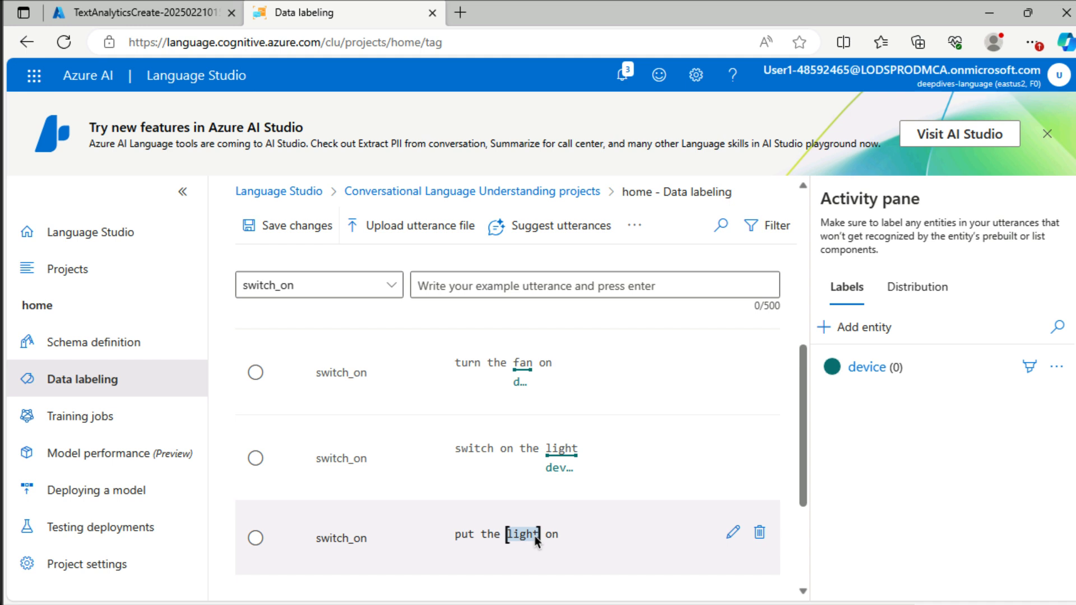
click(522, 480)
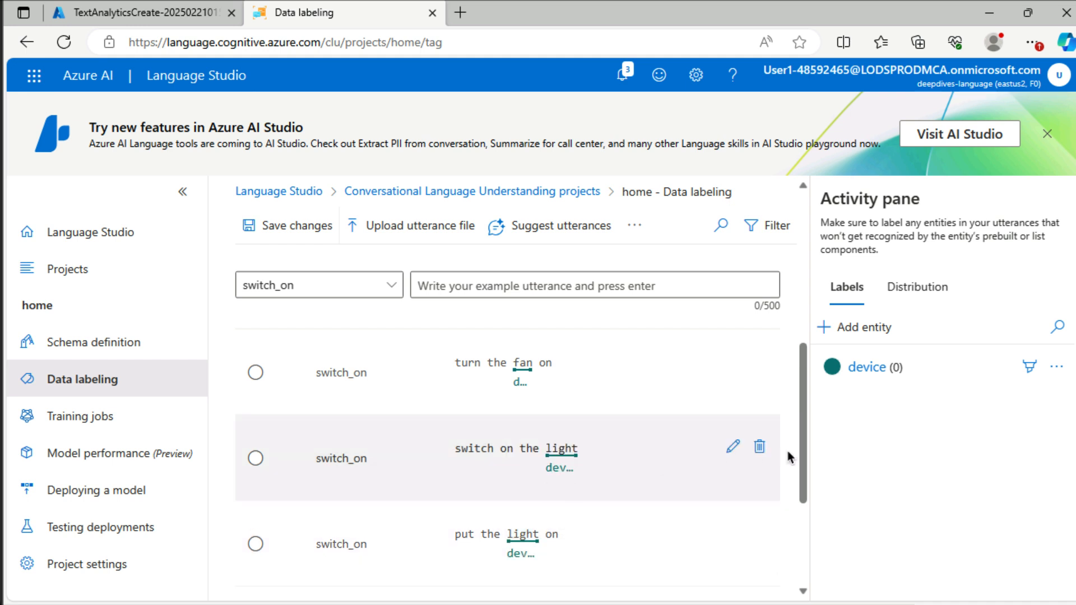
Step: Label the fan or light in "put the fan on", "switch on the fan" and "turn the light on" as device, and save the changes
drag(805, 464, 807, 541)
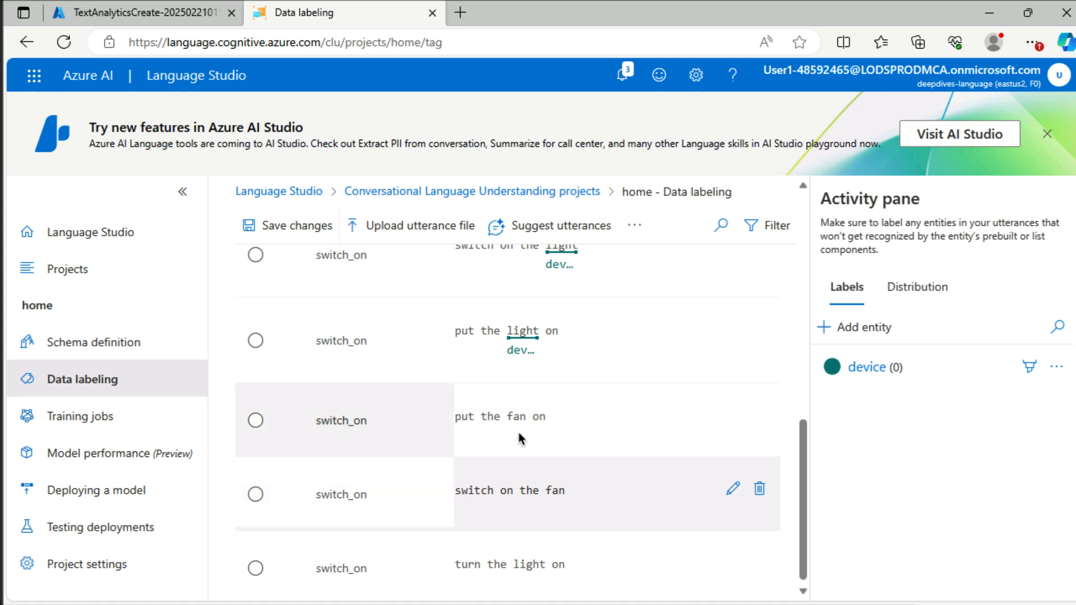
drag(524, 421, 526, 418)
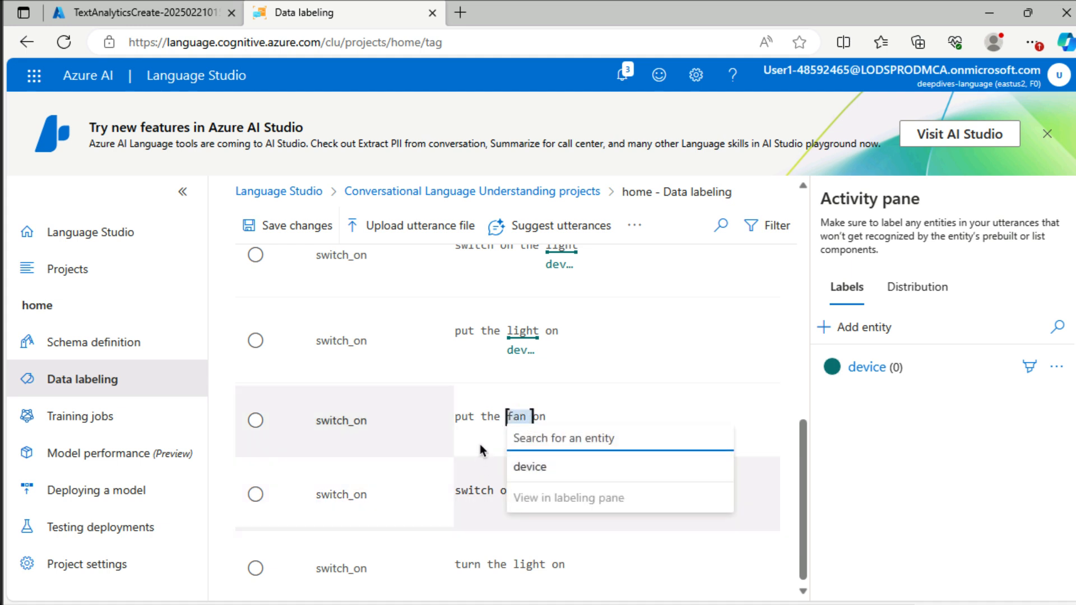
click(530, 467)
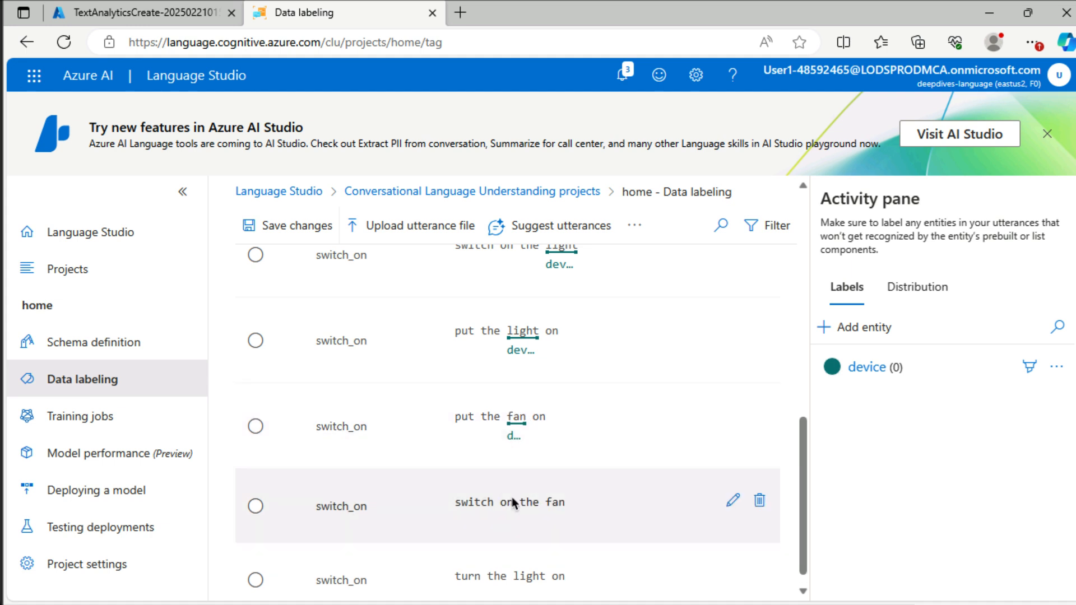
drag(551, 499, 560, 502)
click(480, 451)
scroll(480, 451, down, 1)
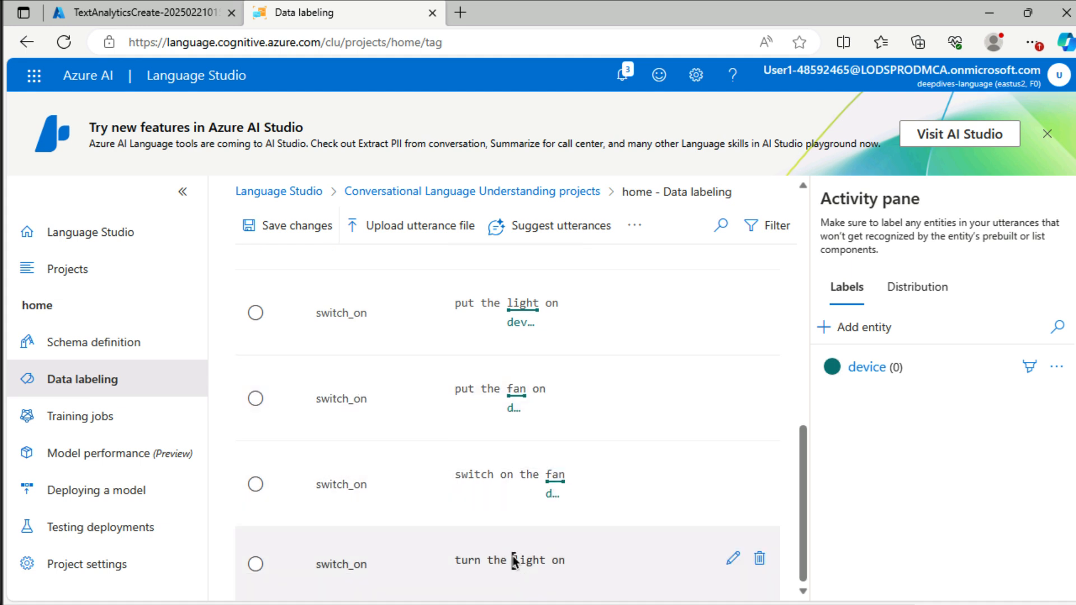
drag(511, 559, 544, 559)
click(546, 503)
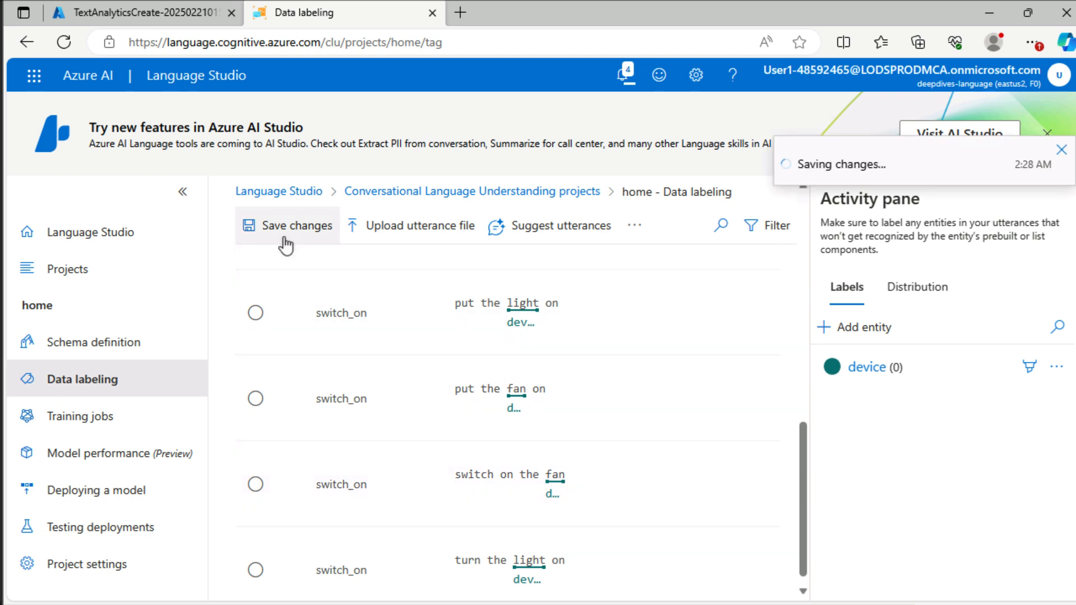
Step: Add an intent named "switch_off" to the schema definition
click(87, 348)
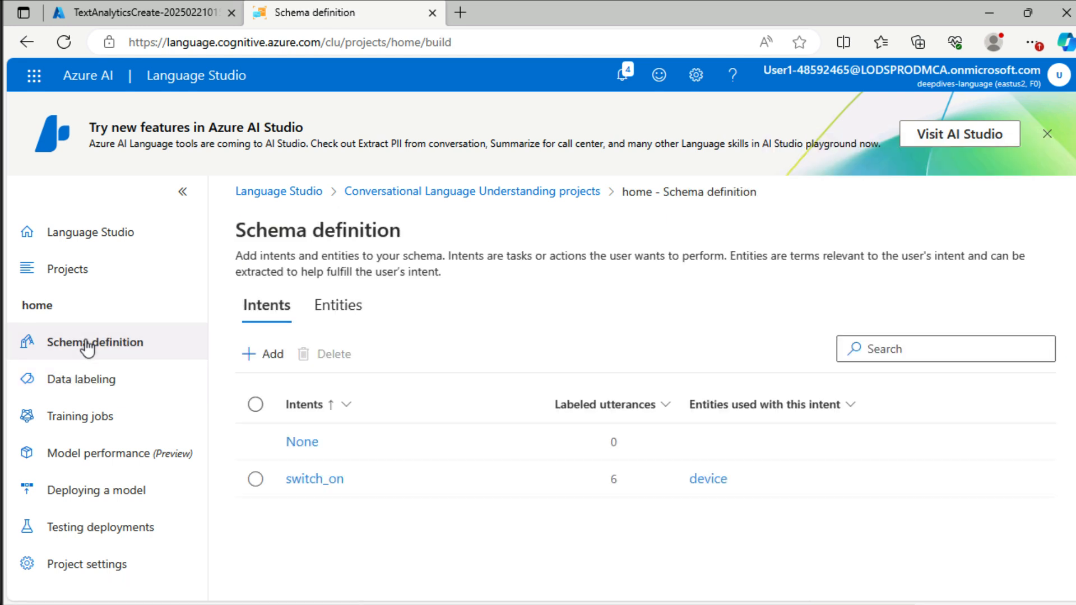
click(263, 356)
click(326, 414)
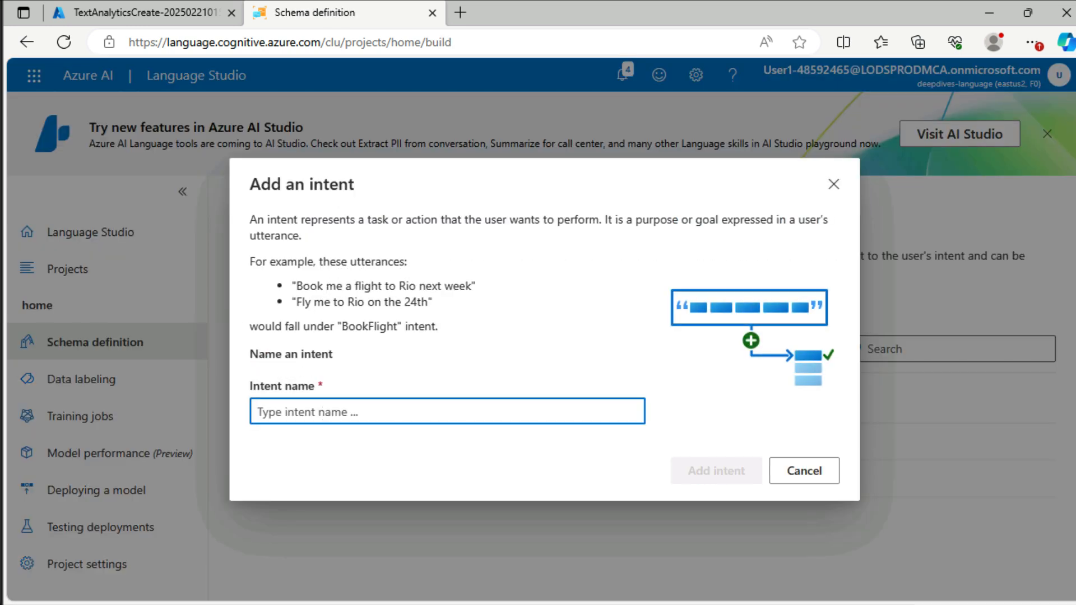
text(switch)
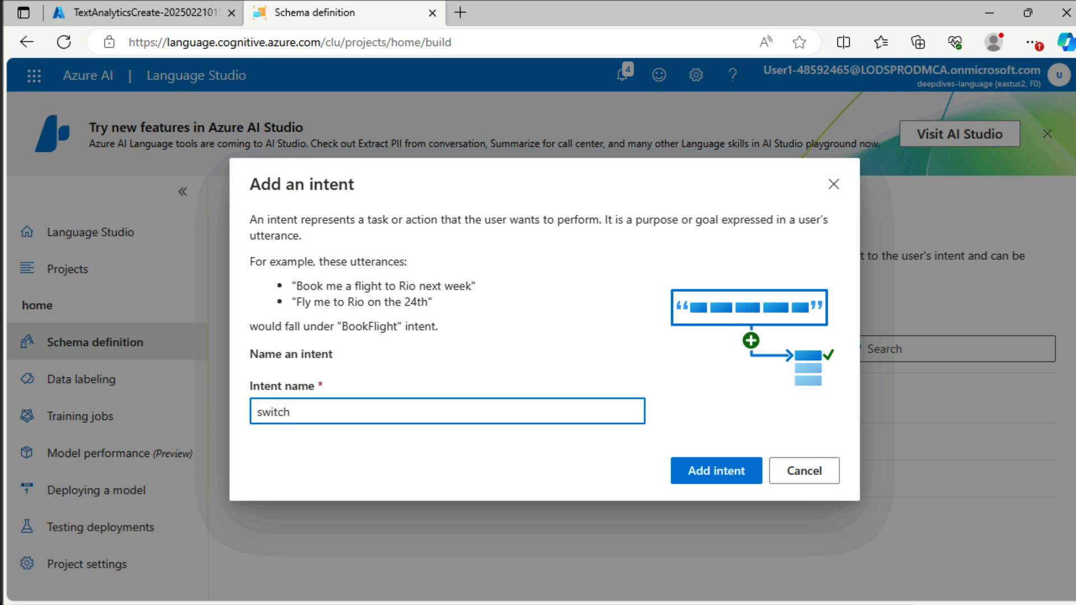
text(_pff)
text(off)
key(Return)
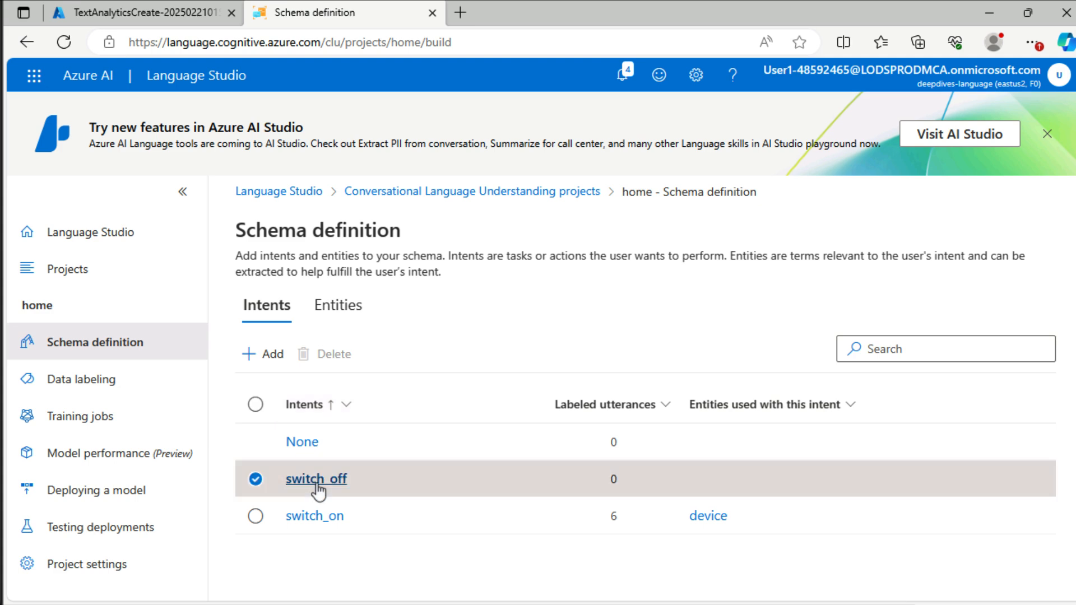
Step: Open the switch_off intent for labeling and add the utterance "turn the light off" to it
click(316, 481)
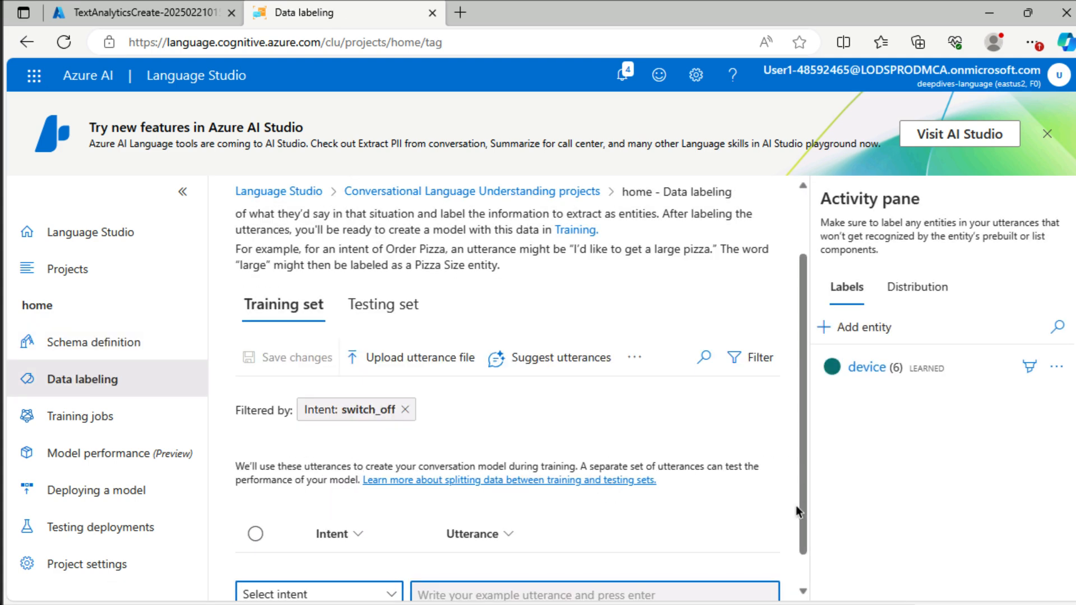
scroll(795, 516, down, 1)
click(321, 557)
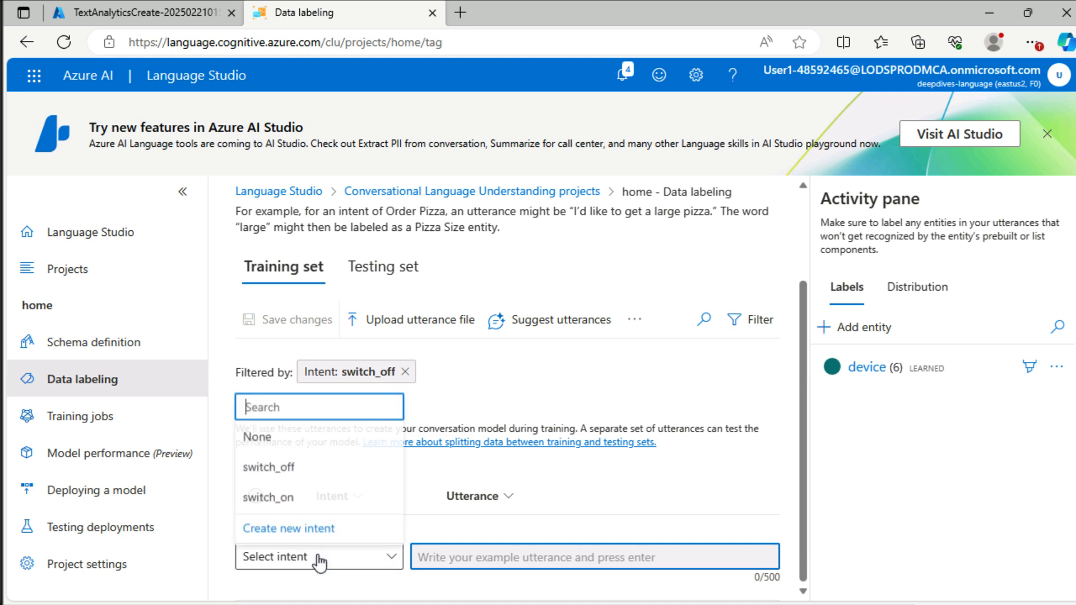
click(317, 470)
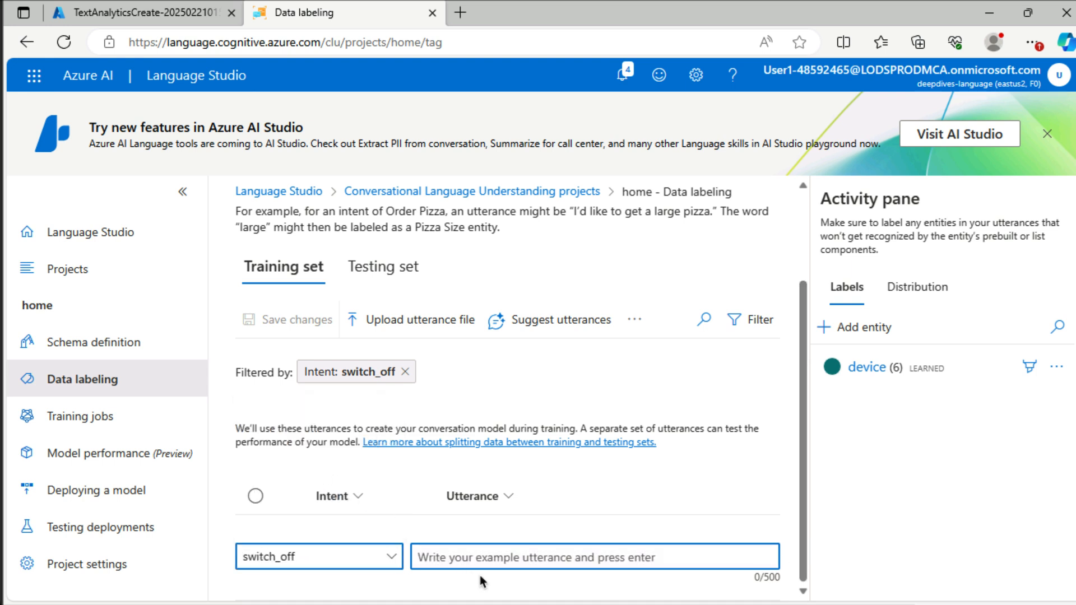
click(487, 554)
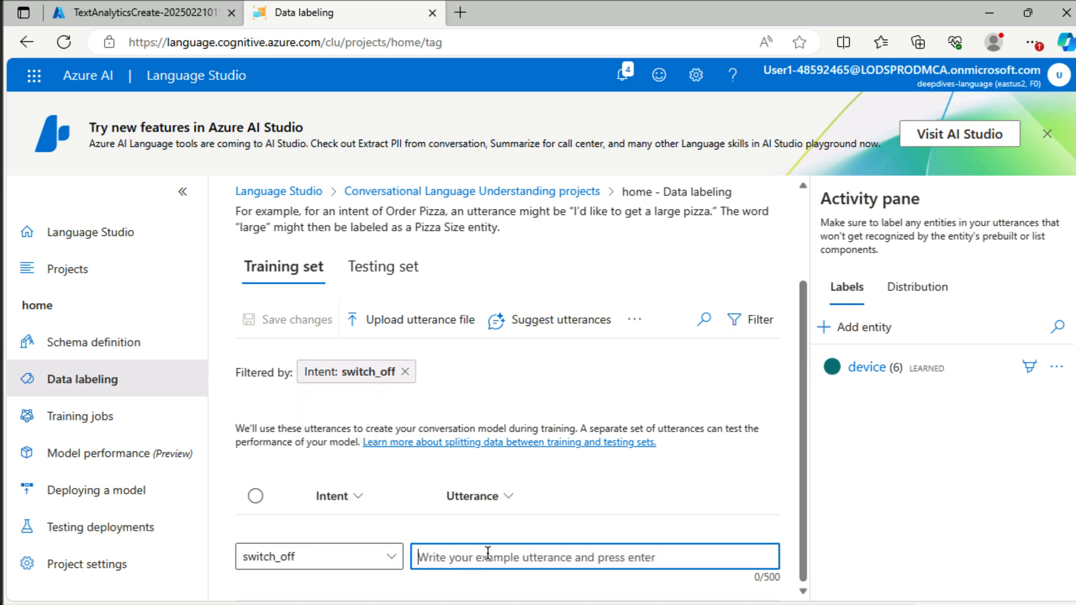
text(turn the ligt)
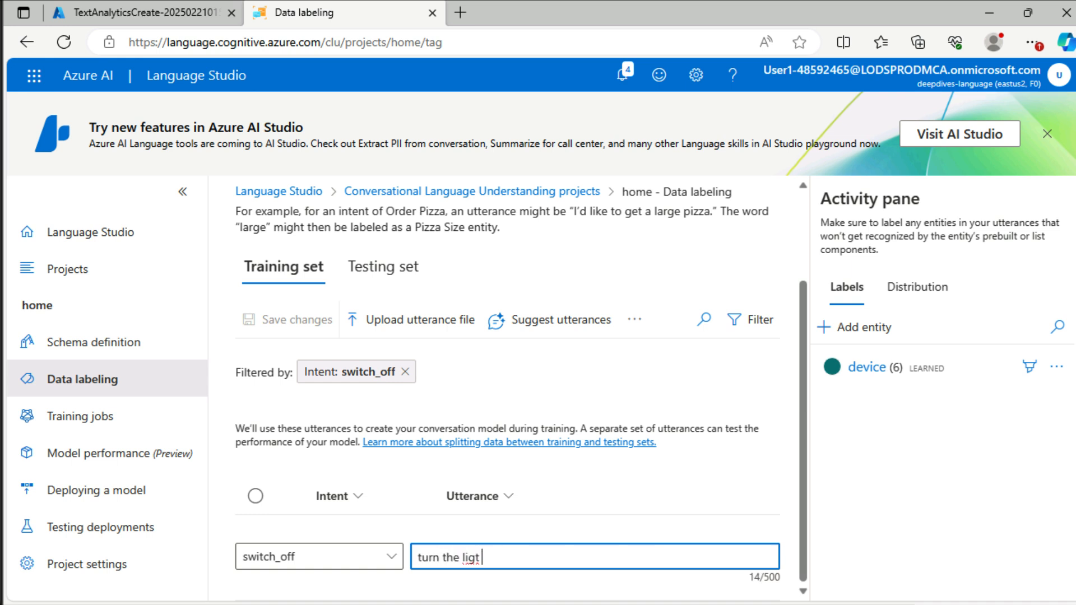
key(BackSpace)
key(BackSpace)
text(ht off)
key(Return)
Step: Add the utterances "switch off the fan" and "put the light off" to the switch_off intent
text(swi)
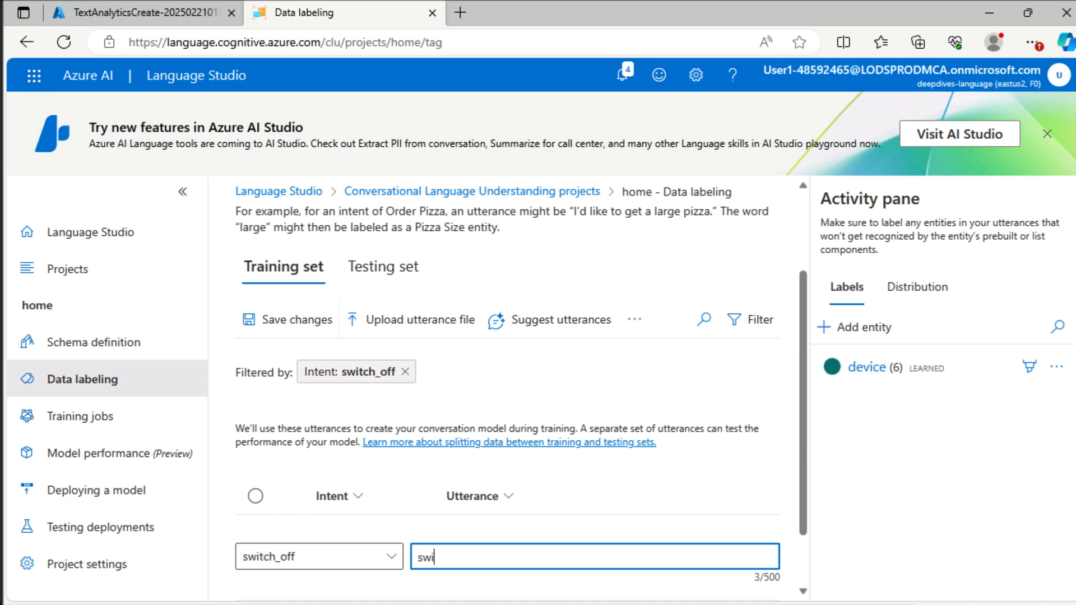
text(tch off the fan)
key(Return)
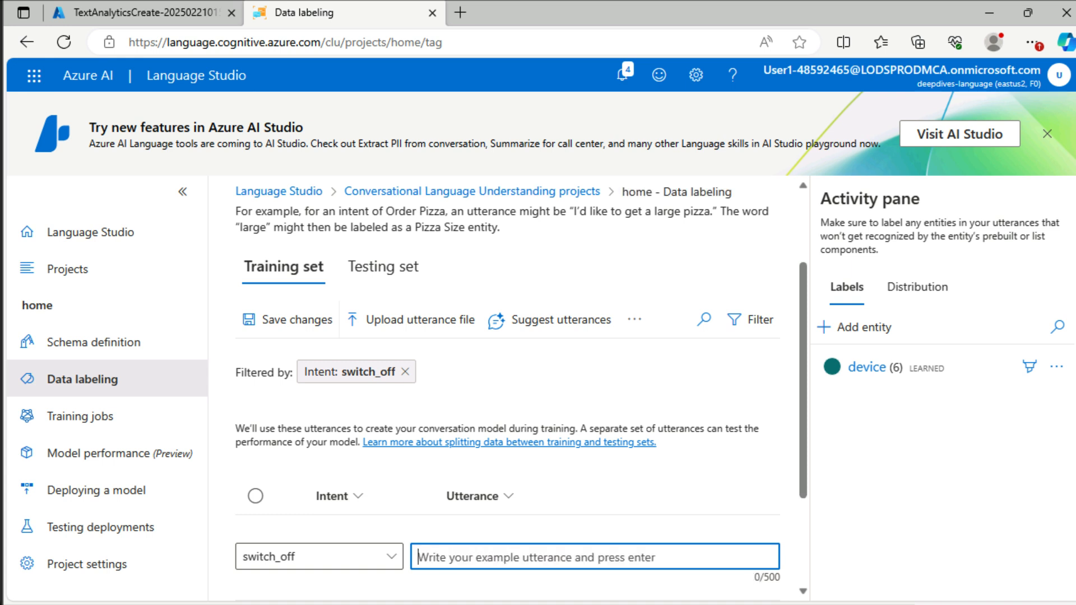
text(put the light )
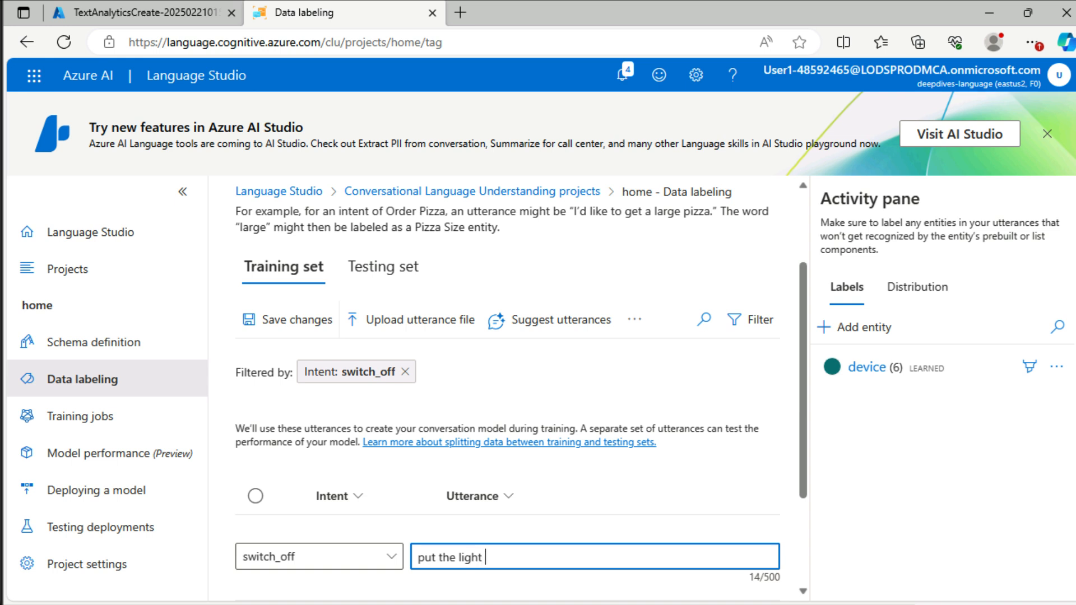
text(off)
key(Return)
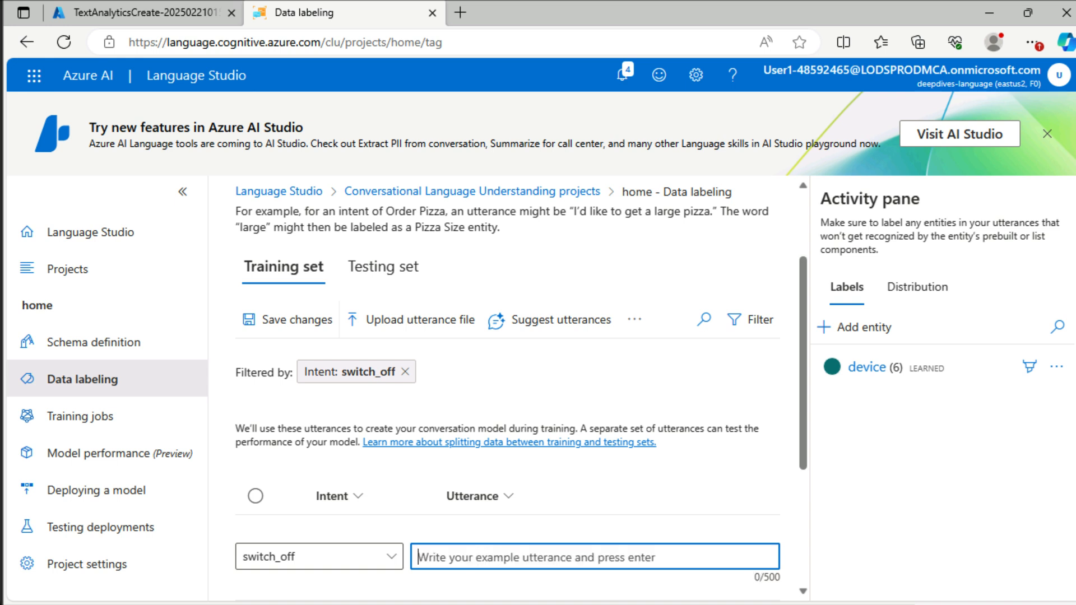
Step: Add the utterances "turn off the light" and "switch the fan off" to the switch_off intent
text(turn off th)
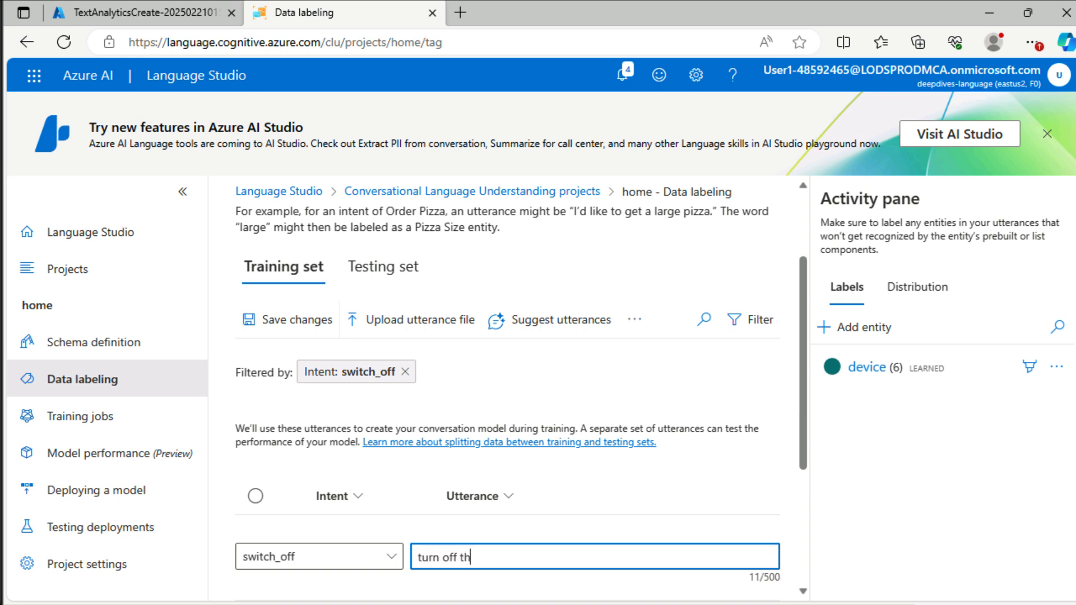
text(e light)
key(Return)
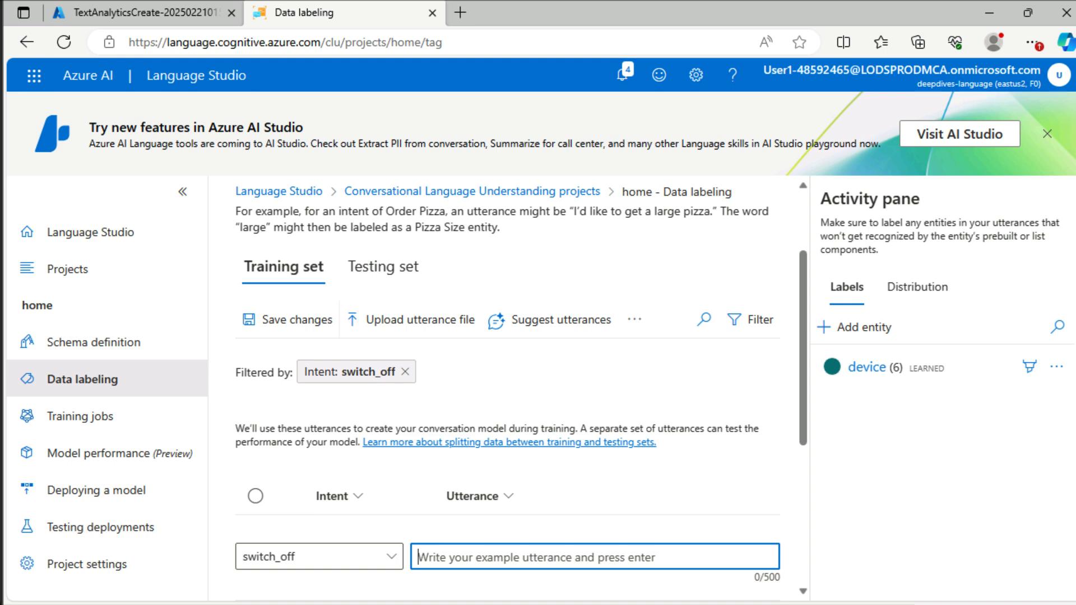
text(switch the f)
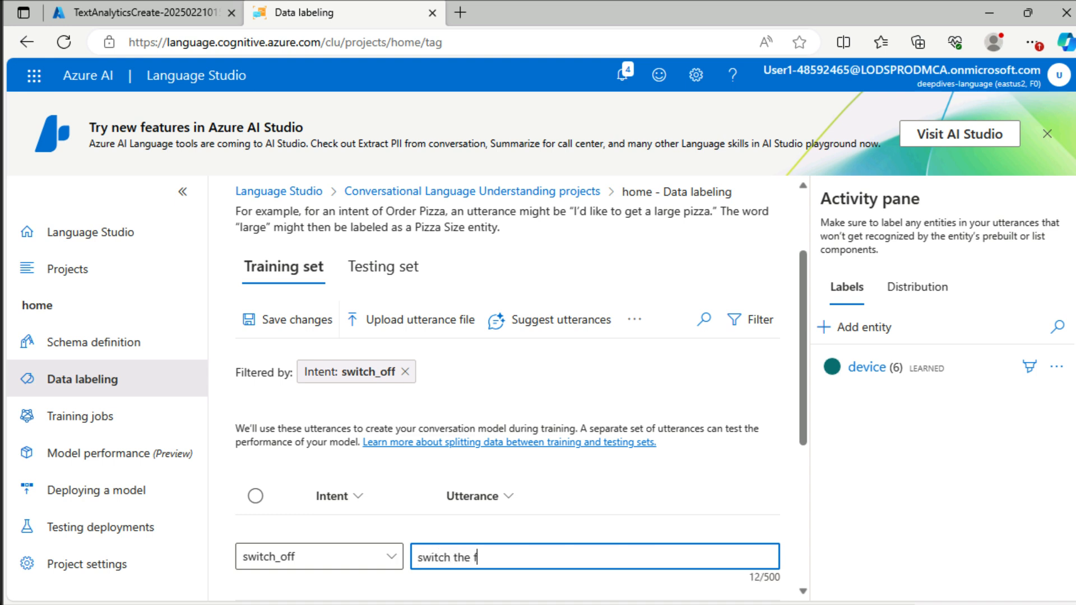
text(an off)
key(Return)
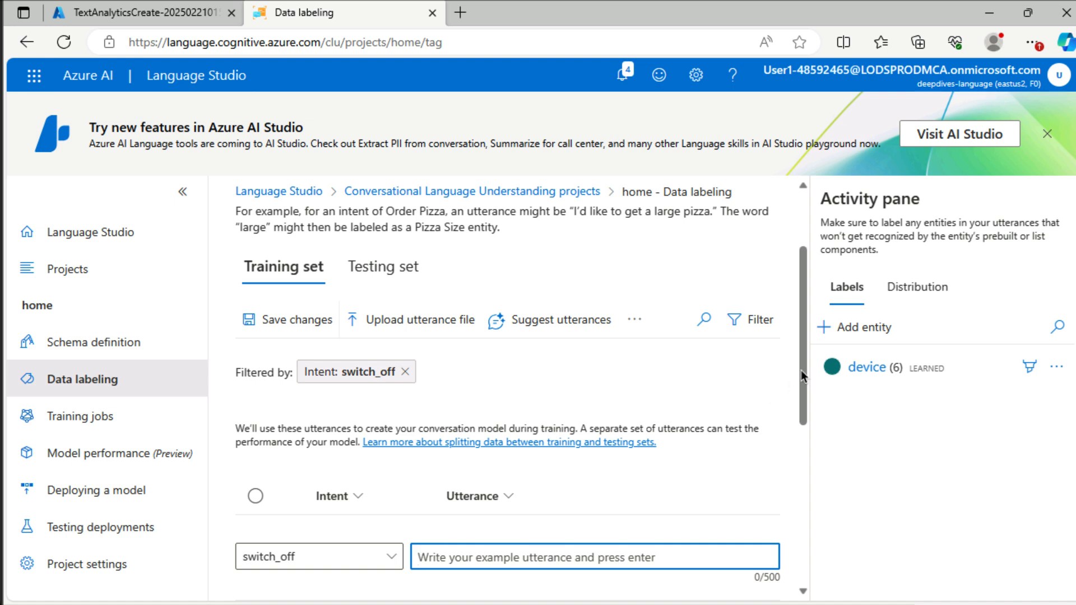
Step: Label "fan" in "switch the fan off" and "light" in "turn off the light" and "put the light off" as device
drag(799, 372, 802, 518)
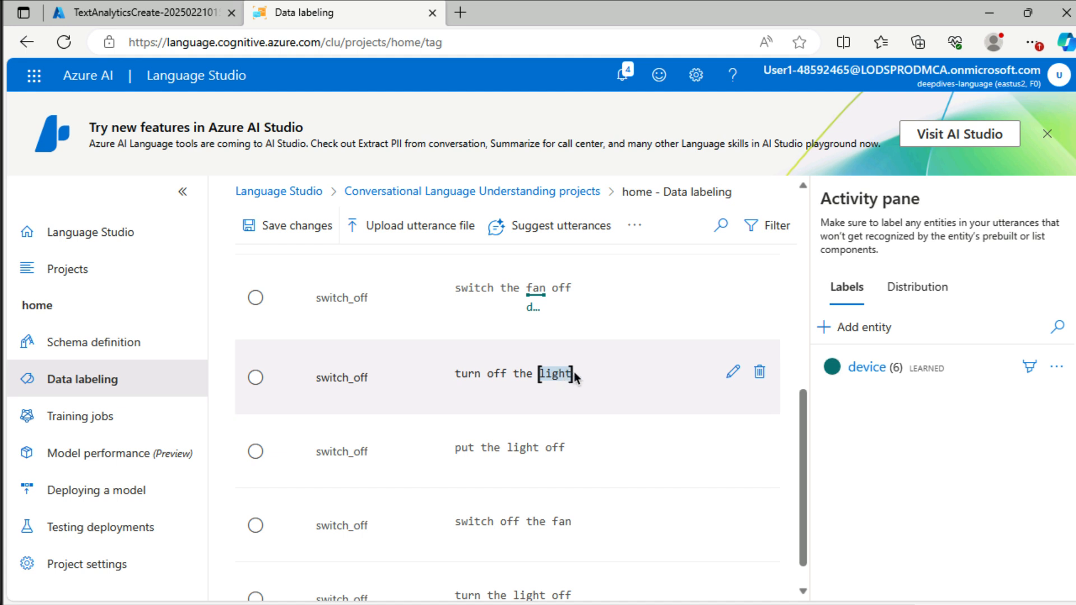
click(563, 382)
click(564, 424)
drag(509, 459, 570, 492)
click(532, 510)
Step: Label "fan" in "switch off the fan" and "light" in "turn the light off" as device, and save the changes
scroll(551, 524, down, 1)
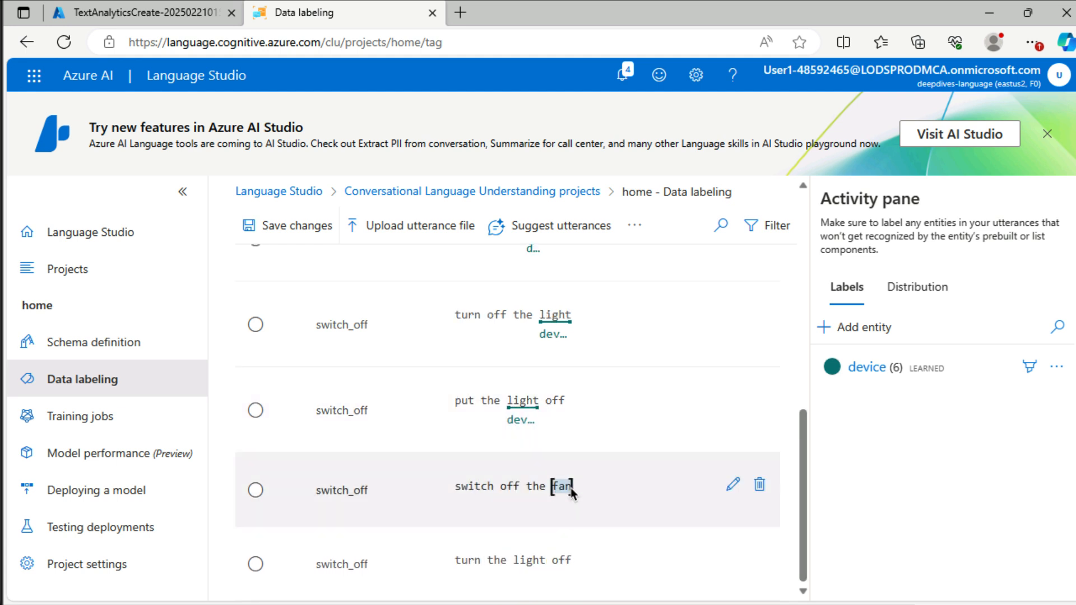
click(570, 536)
drag(514, 571, 538, 572)
scroll(538, 493, up, 5)
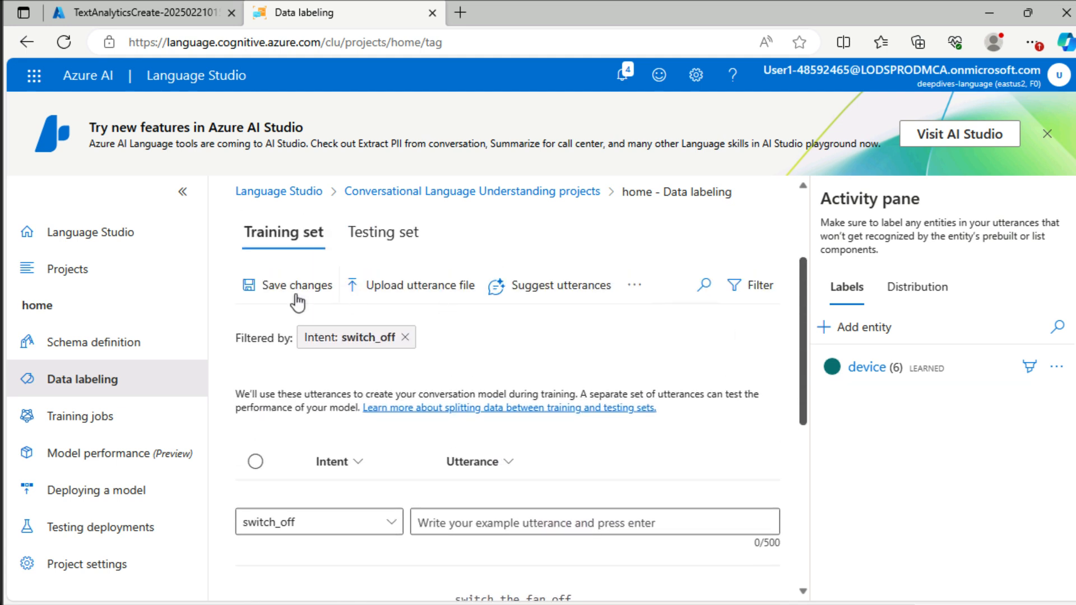
click(297, 286)
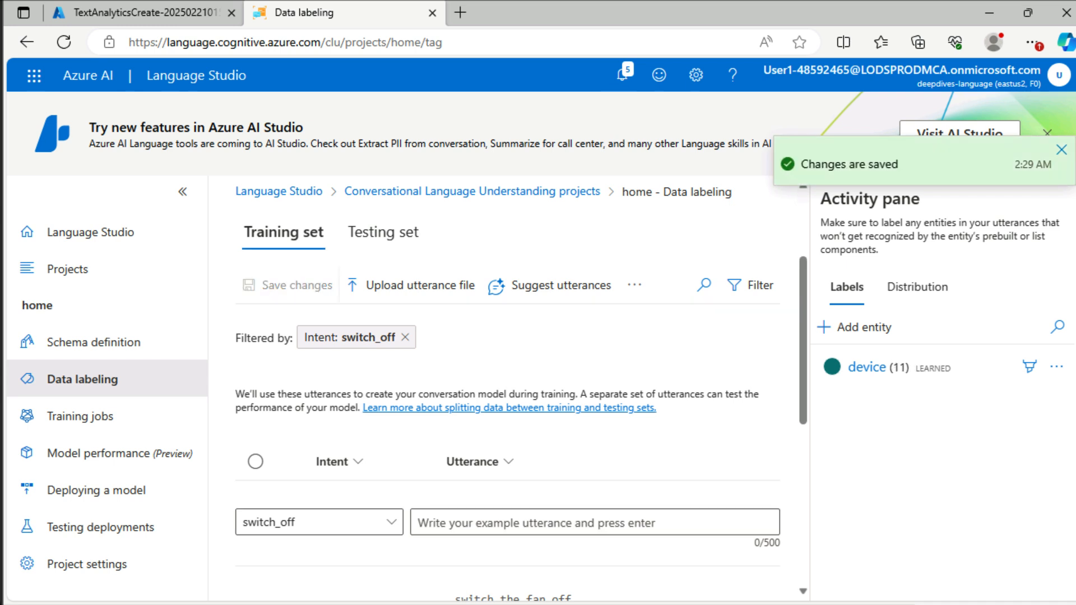
Step: Train a new model named mymodel using standard training and an automatic split of 80% training and 20% testing data
click(100, 417)
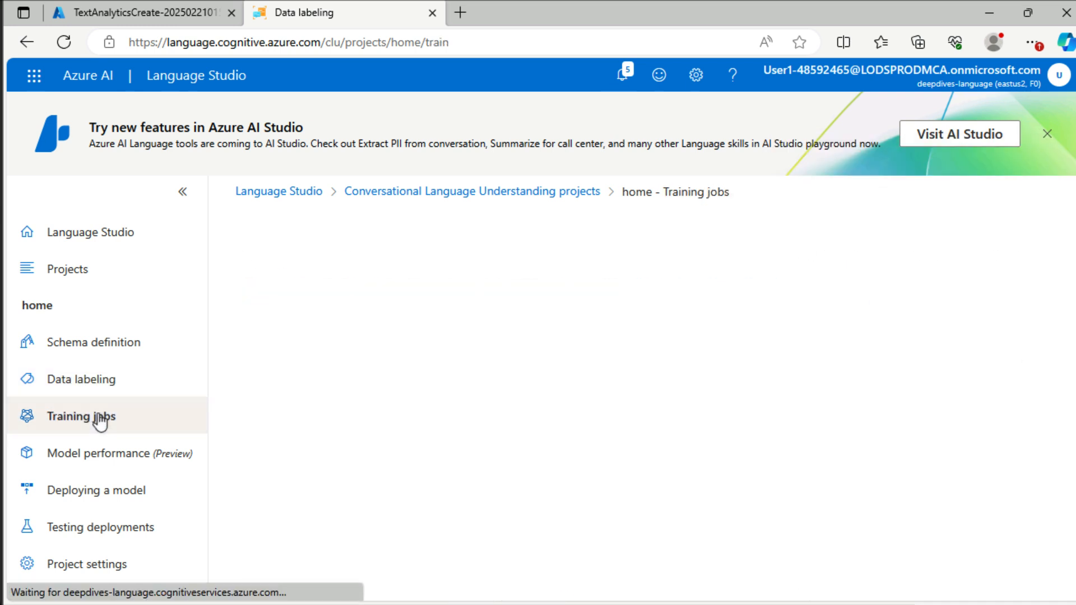
click(318, 308)
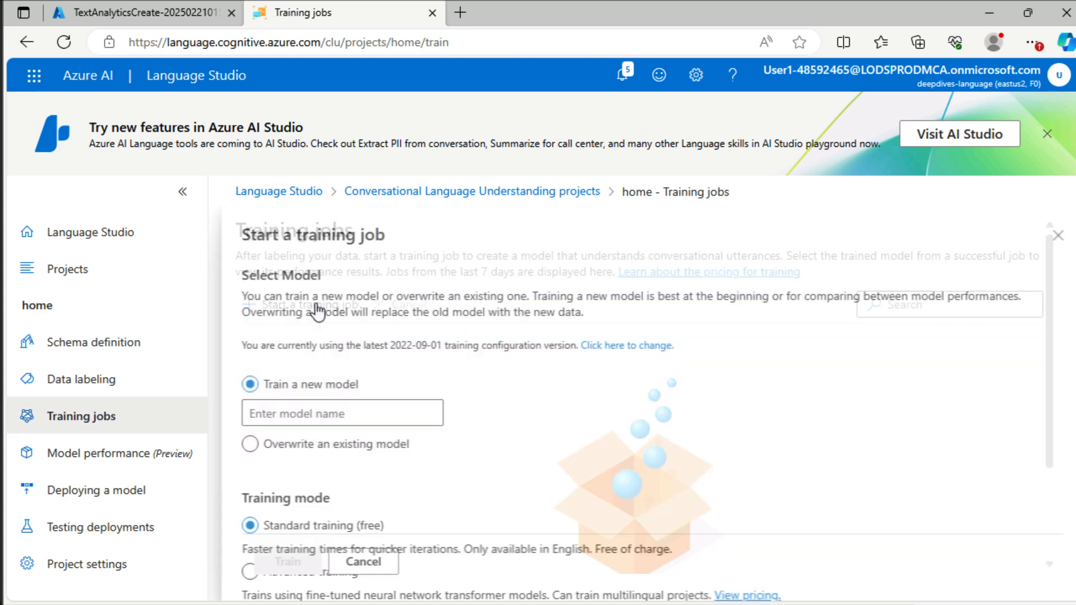
click(362, 409)
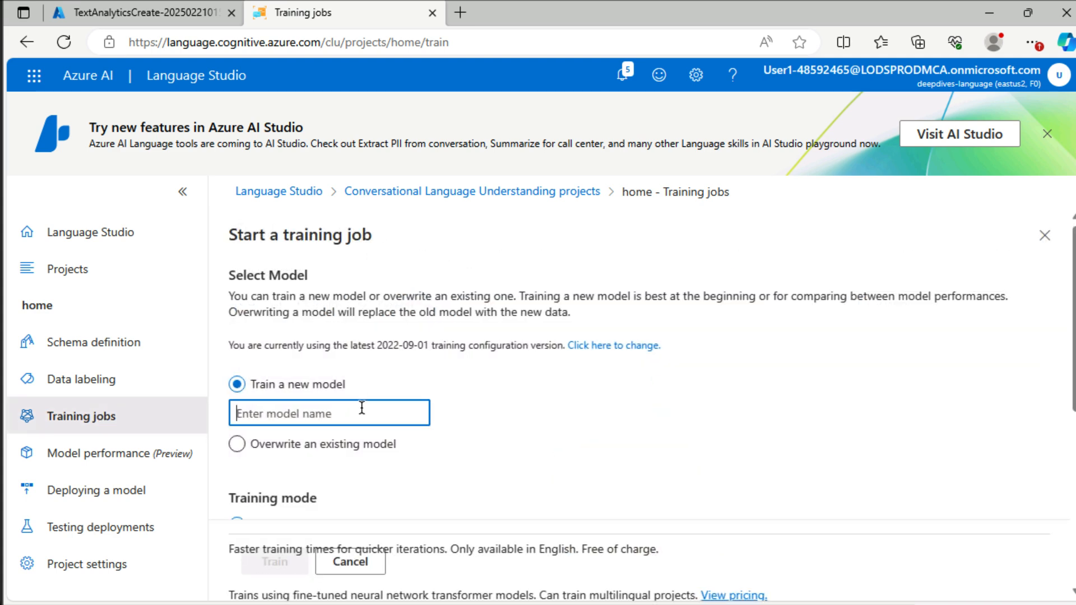
text(mymodel)
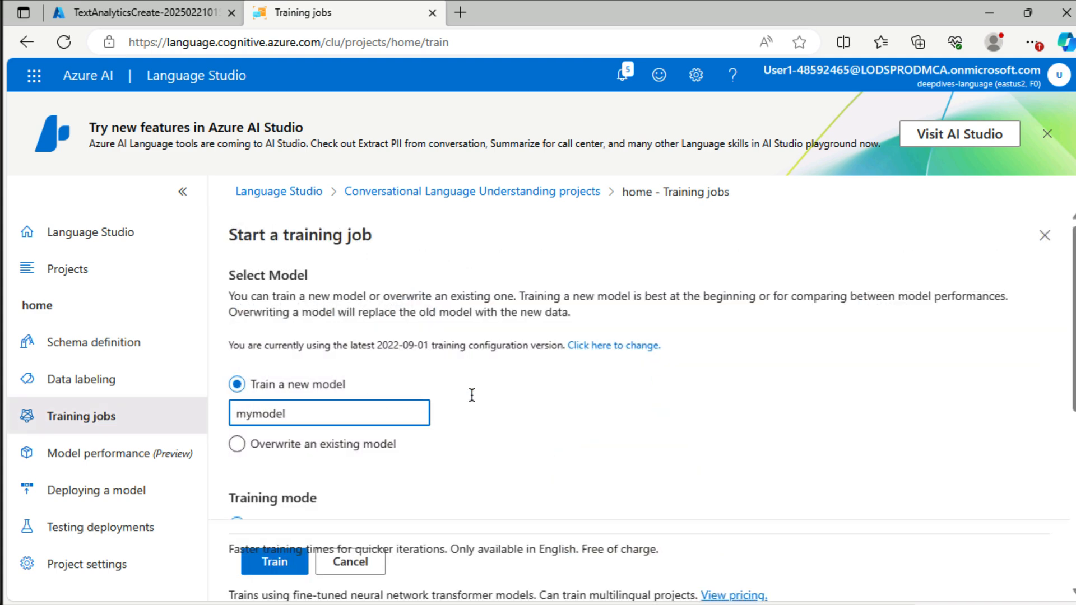
scroll(535, 395, down, 5)
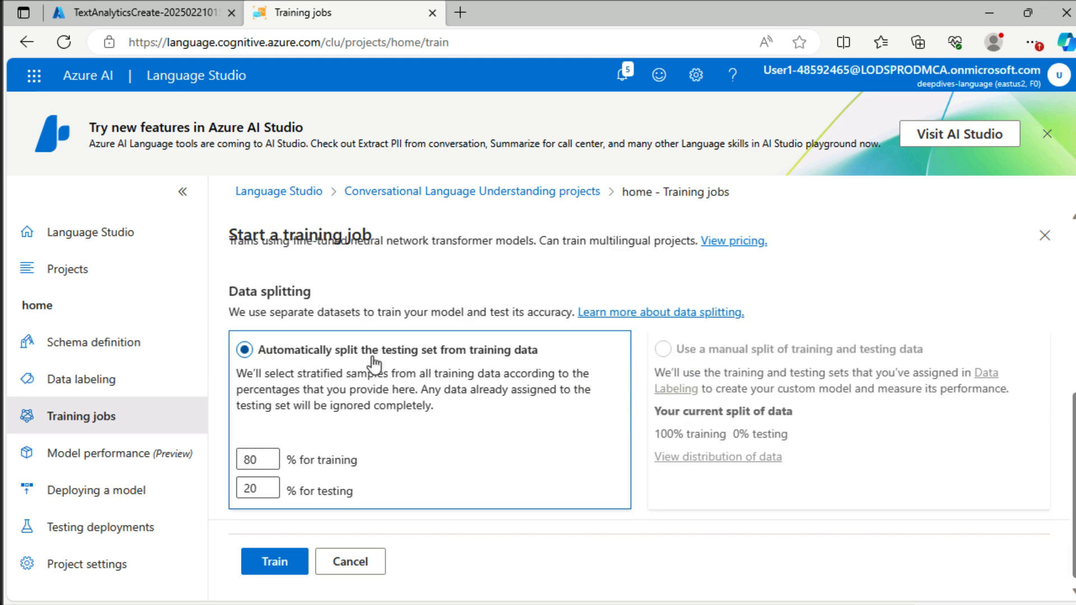
scroll(374, 365, up, 1)
scroll(374, 363, up, 1)
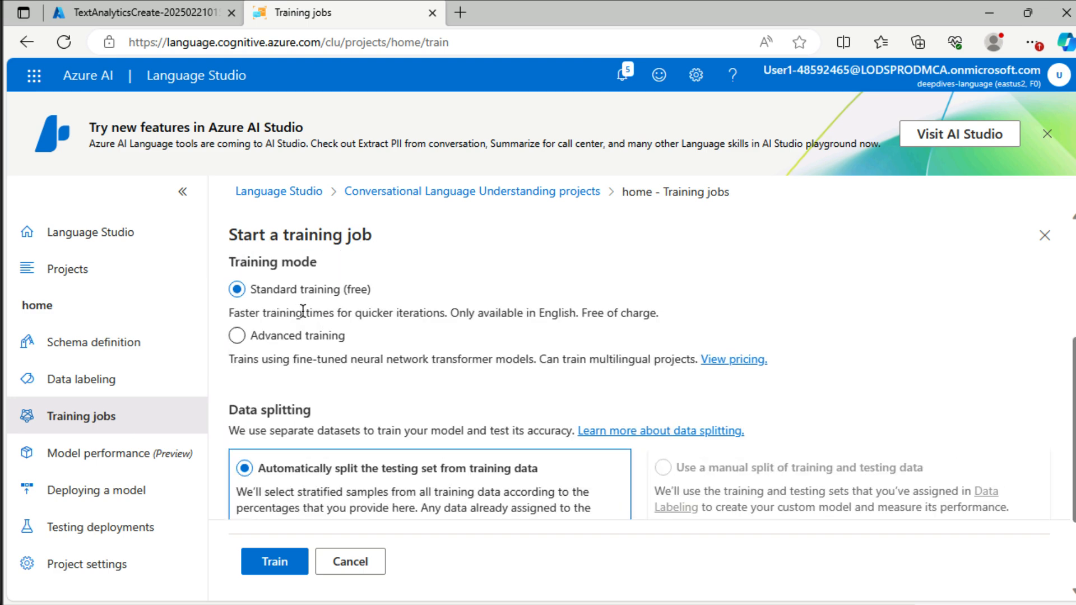
scroll(381, 351, down, 2)
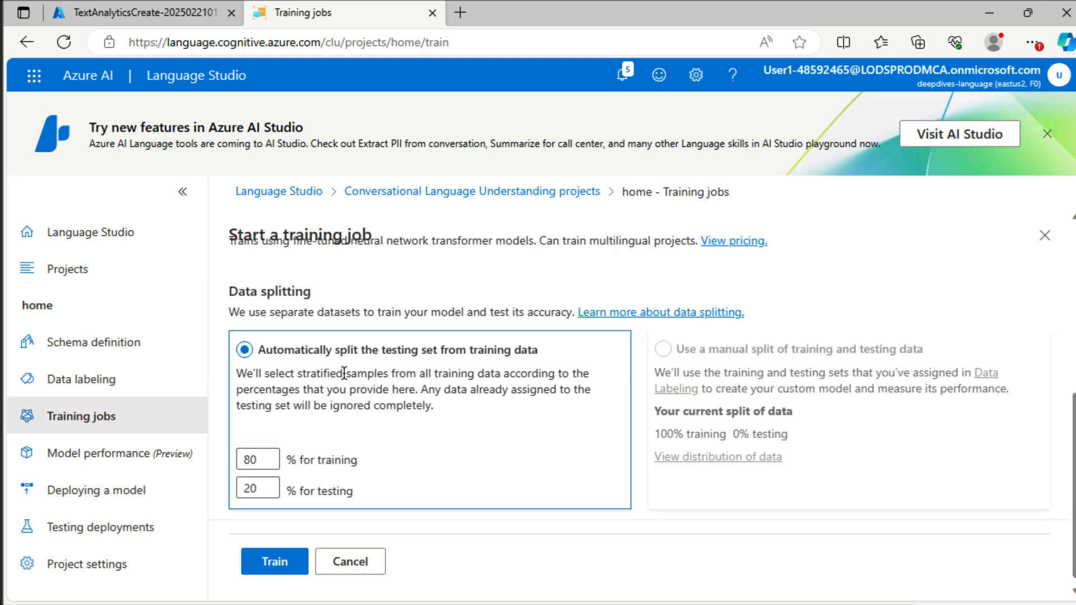
scroll(399, 437, down, 1)
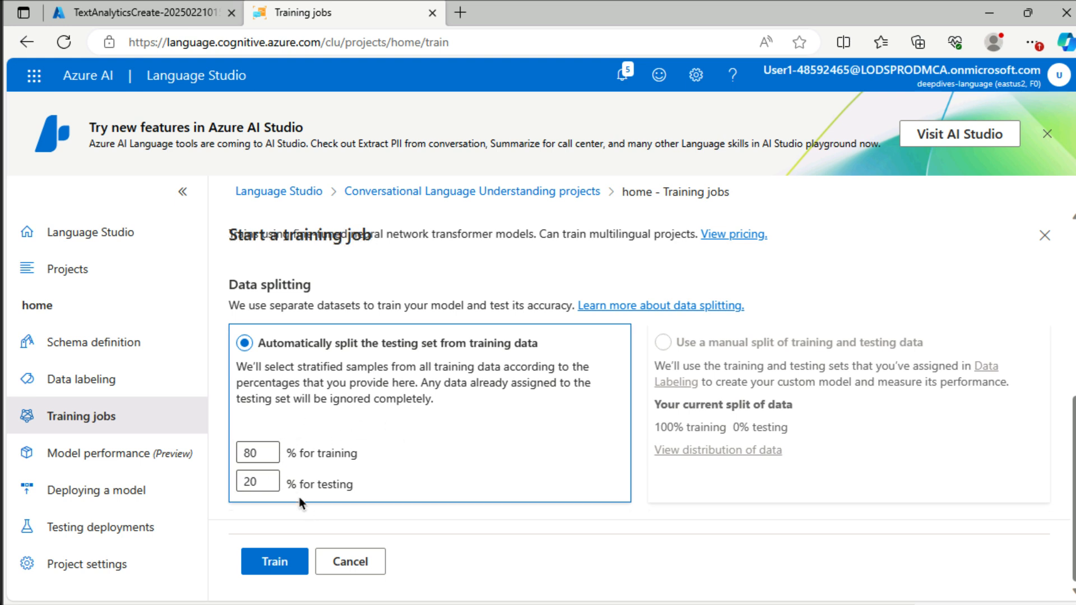
click(274, 562)
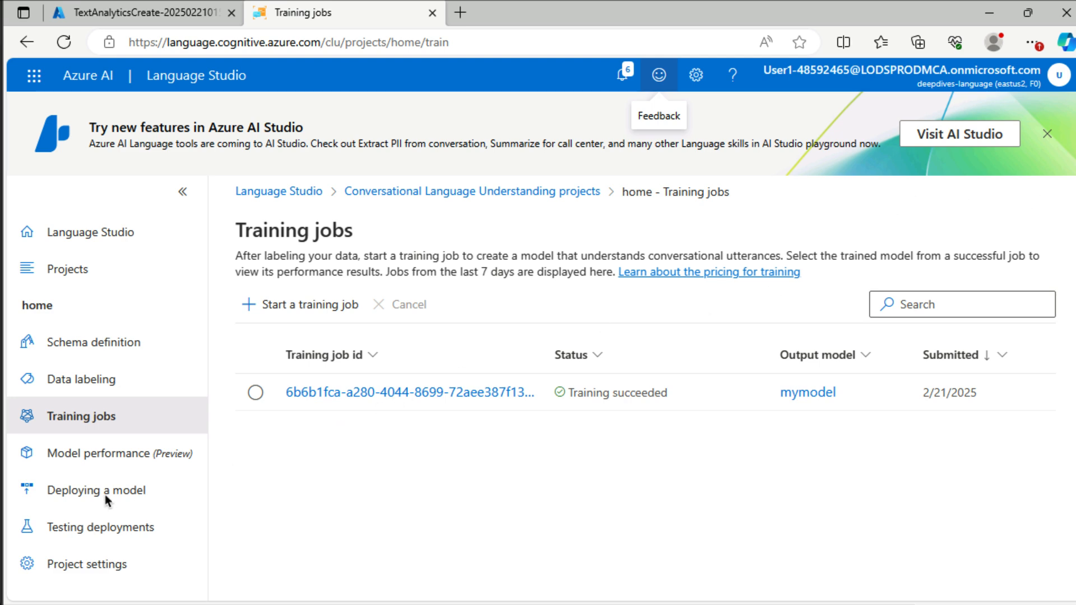
Step: Deploy the trained model mymodel under a new deployment name, mydeployment
click(127, 492)
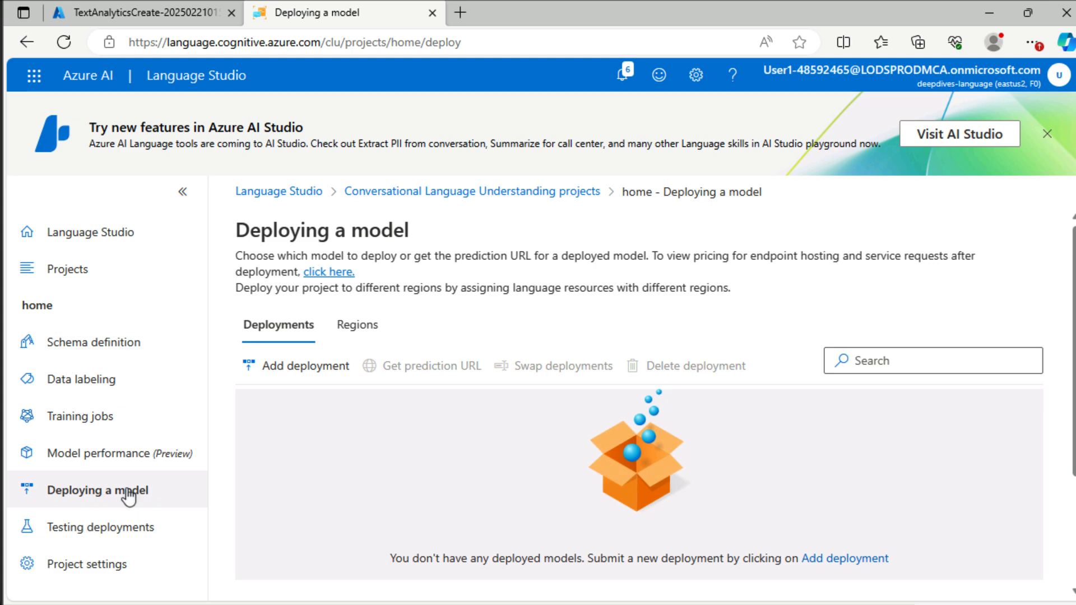
click(273, 368)
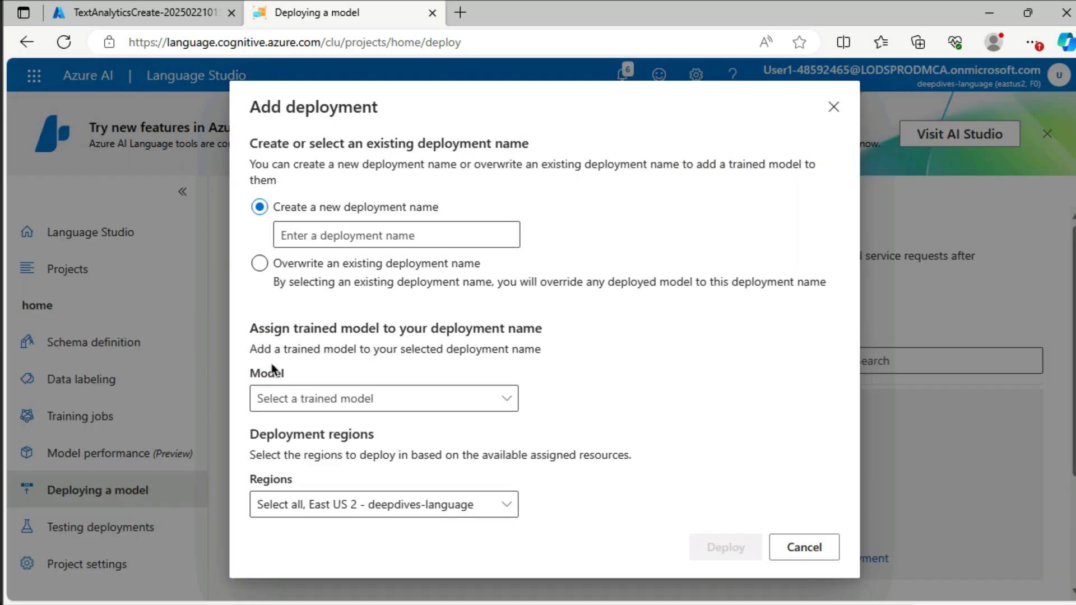
click(356, 228)
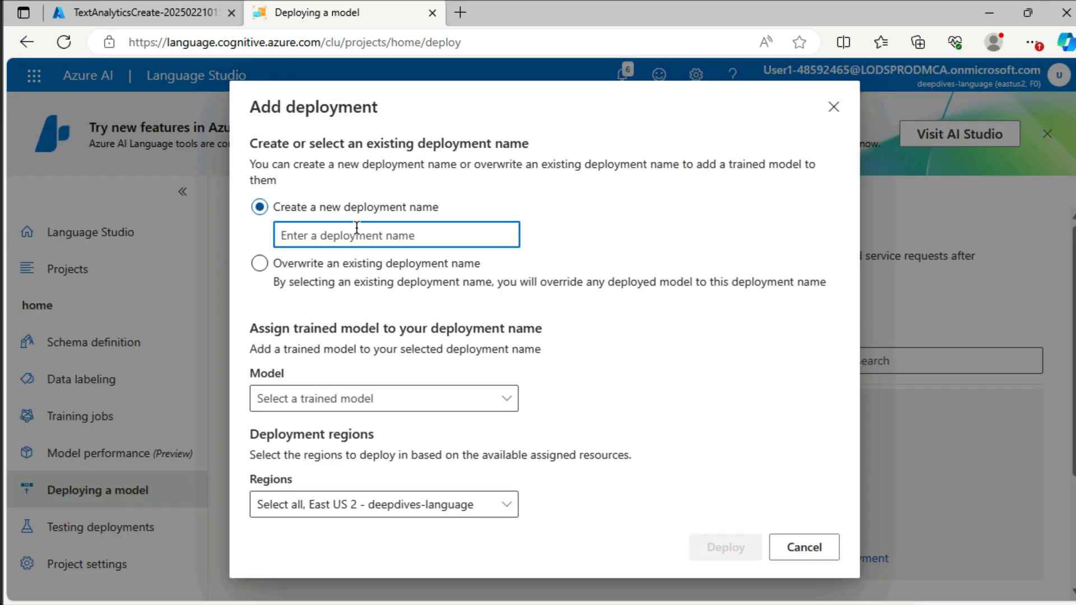
text(mydeployment)
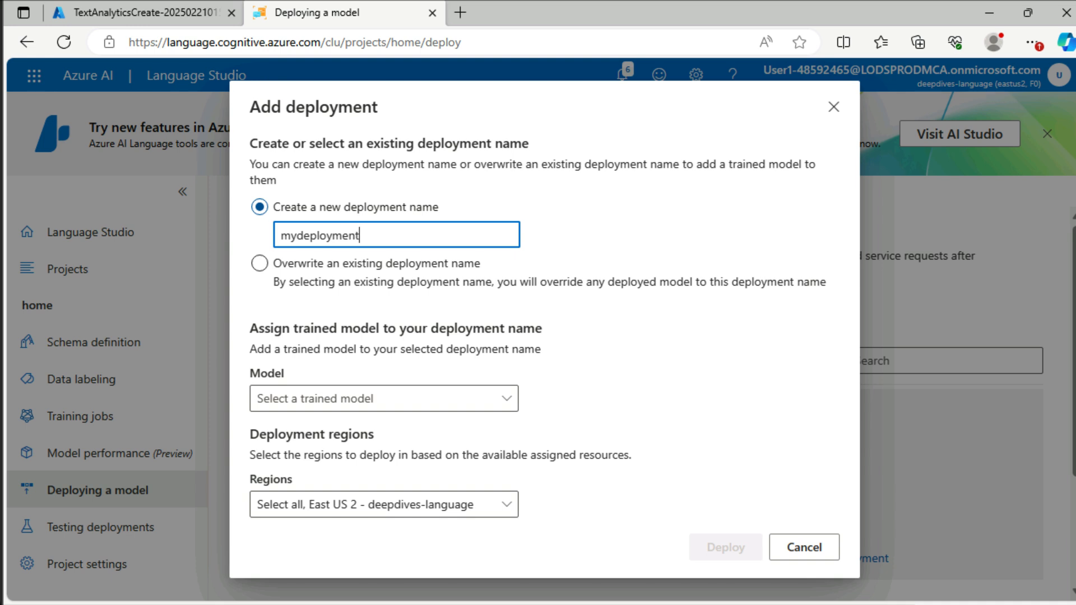
click(324, 400)
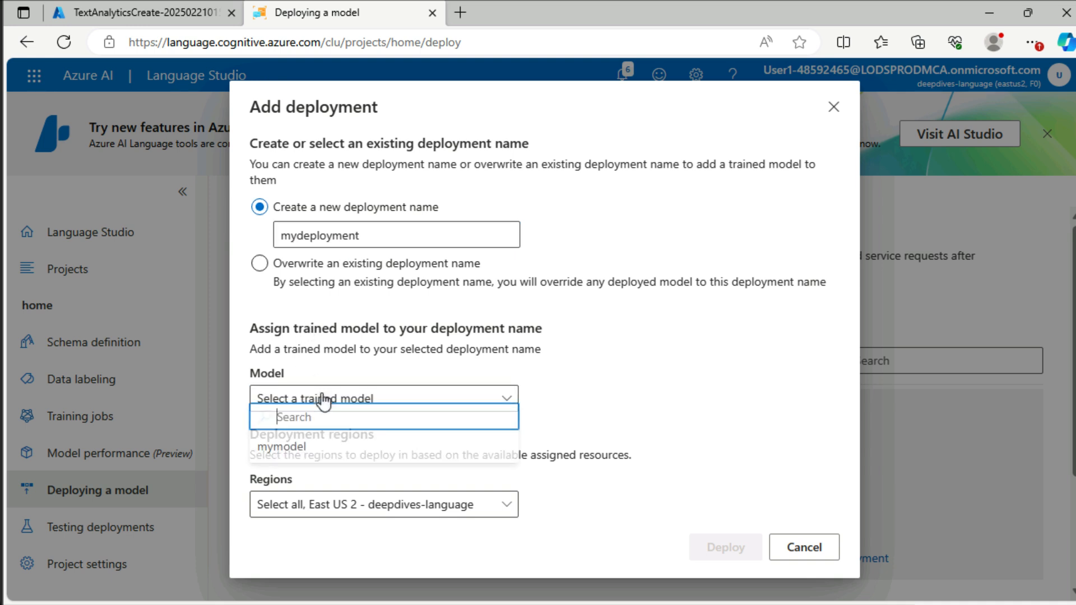
click(329, 451)
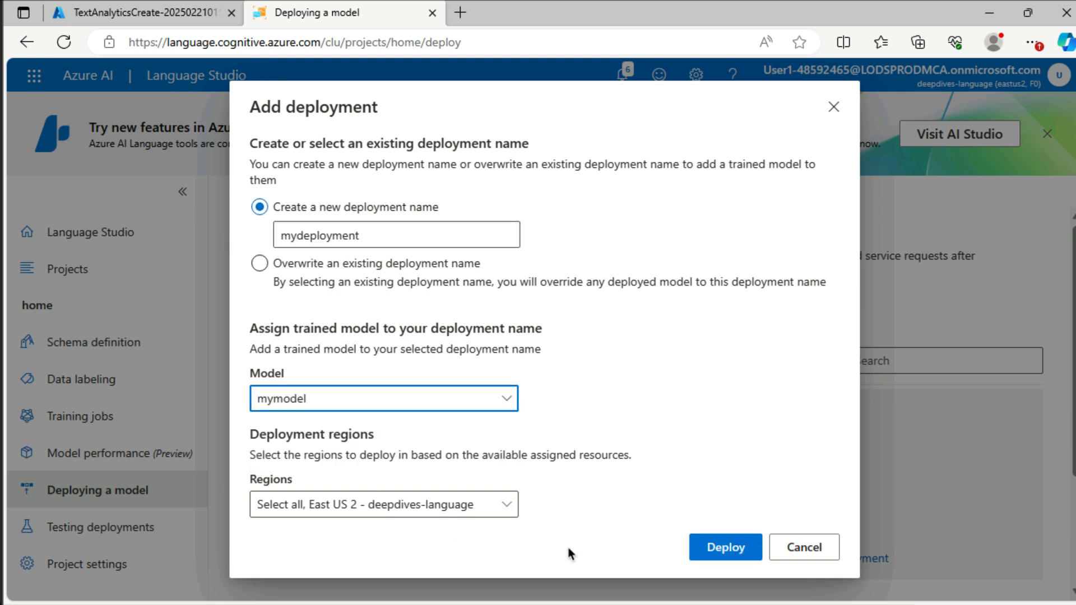
click(711, 551)
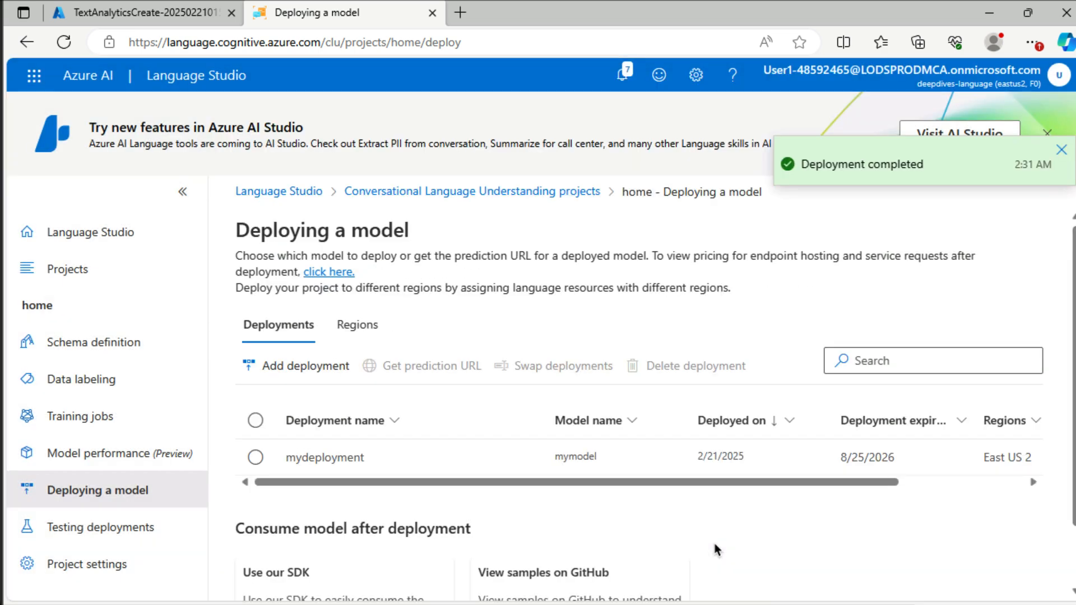
Step: Test the mydeployment deployment with the utterance "turn the light off"
click(154, 537)
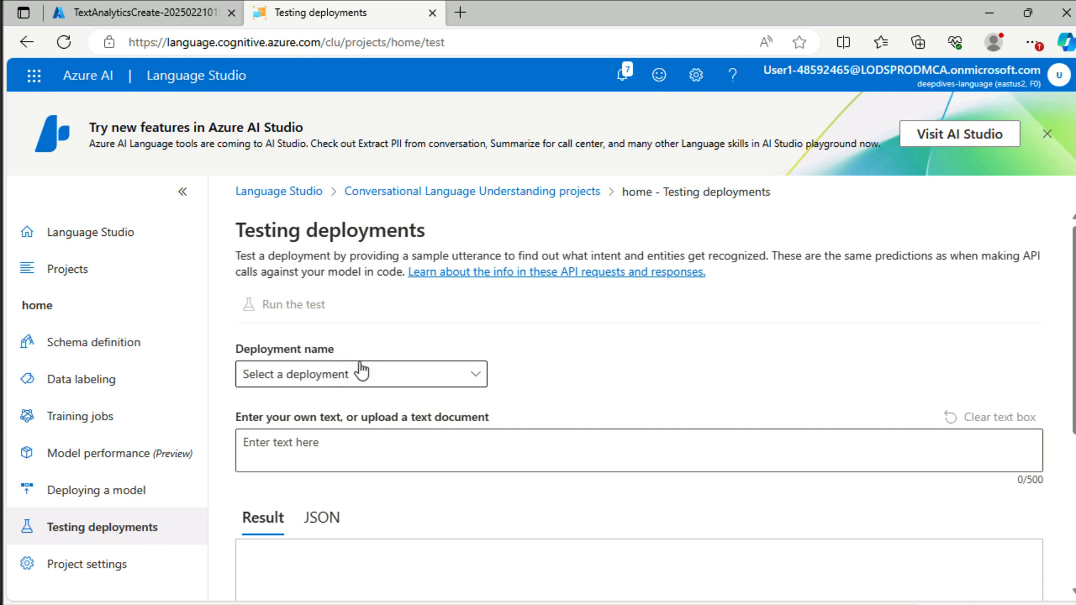
click(364, 375)
click(329, 435)
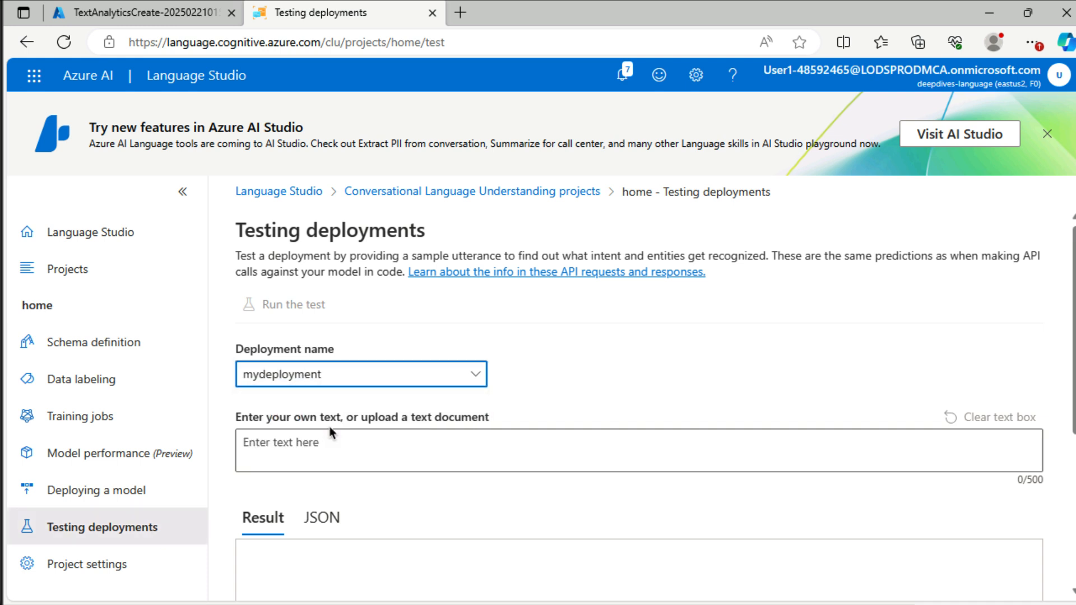
click(555, 454)
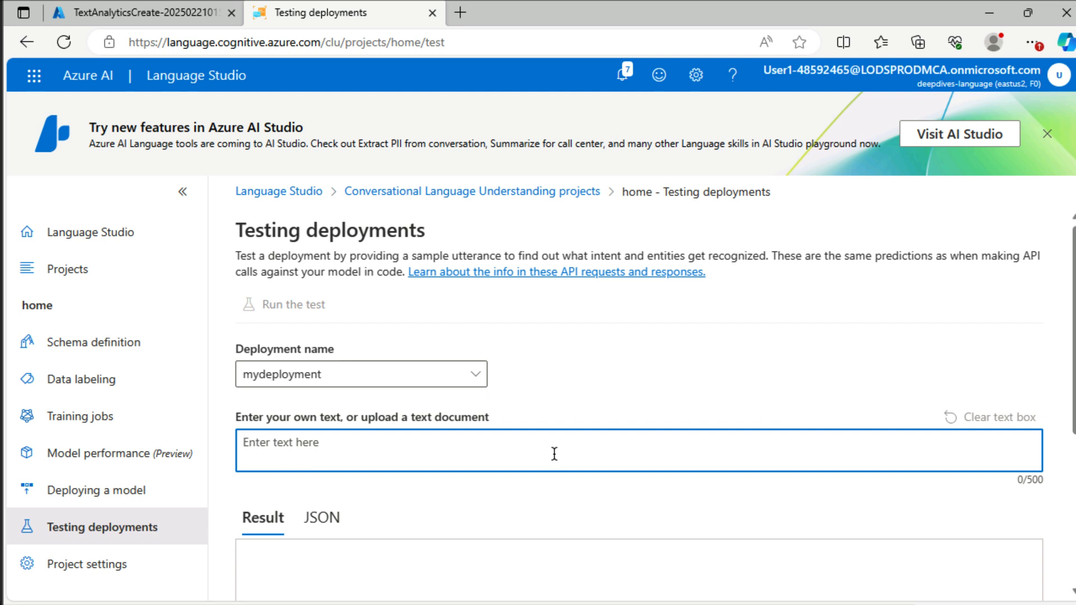
text(turn the light )
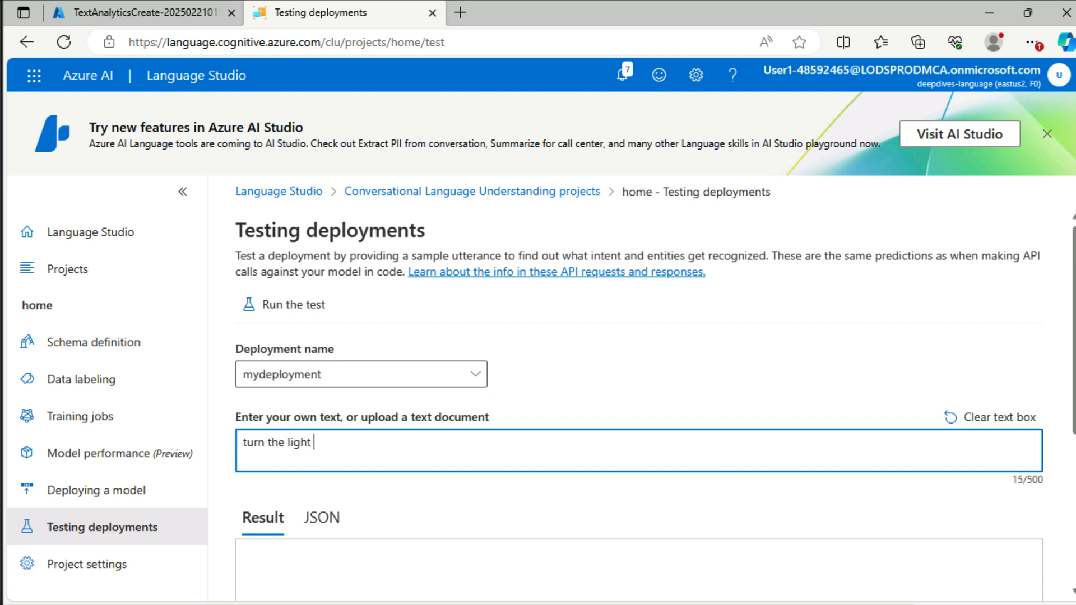
text(off)
click(293, 307)
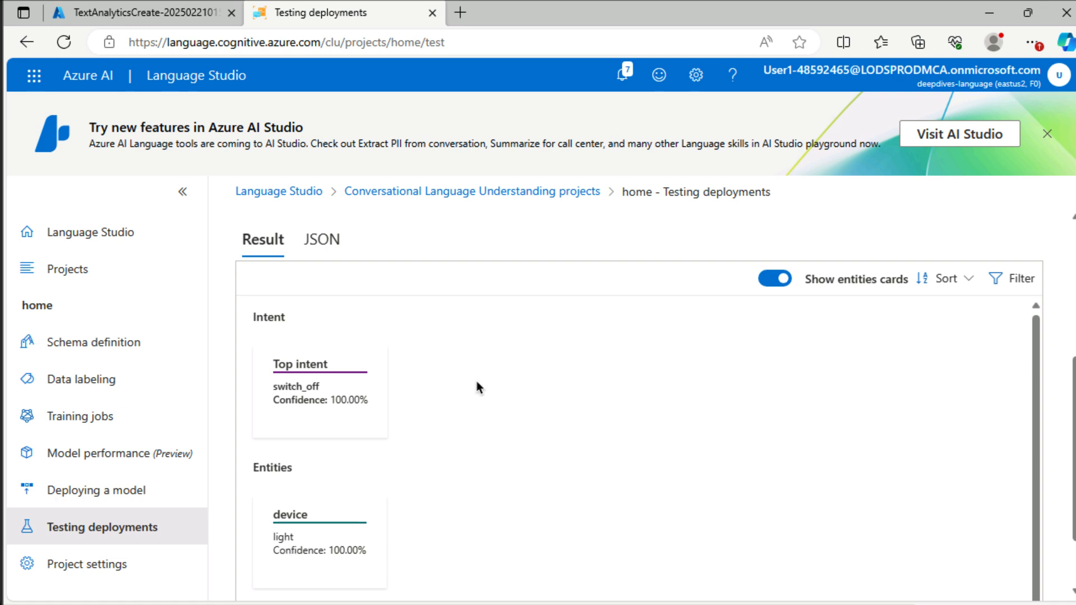
Step: Replace the test text with "turn on the fan" and run the test on the deployment
scroll(476, 384, up, 2)
triple_click(363, 286)
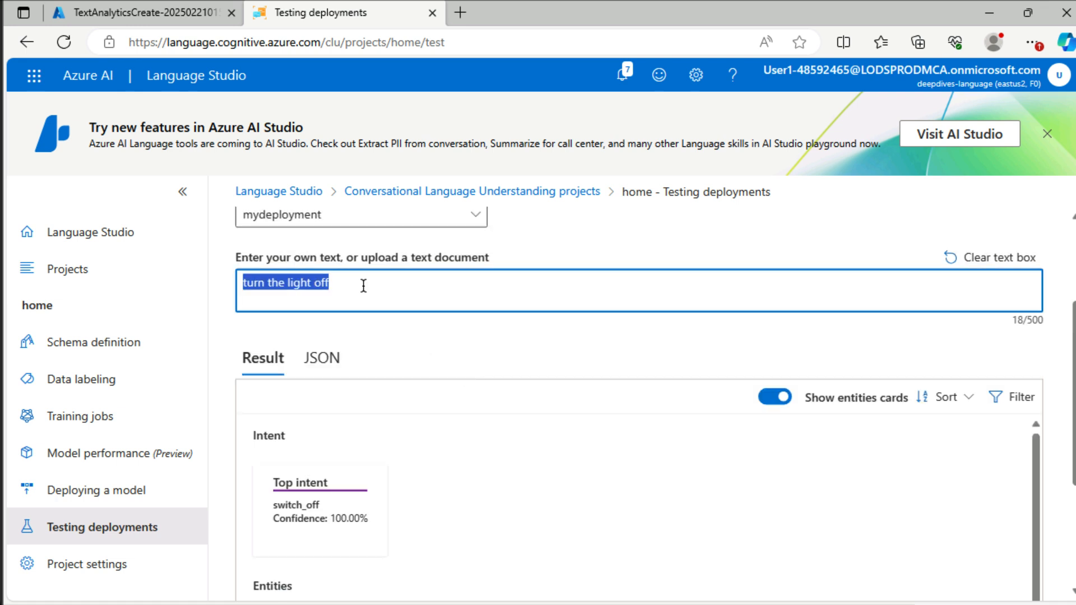
text(turn)
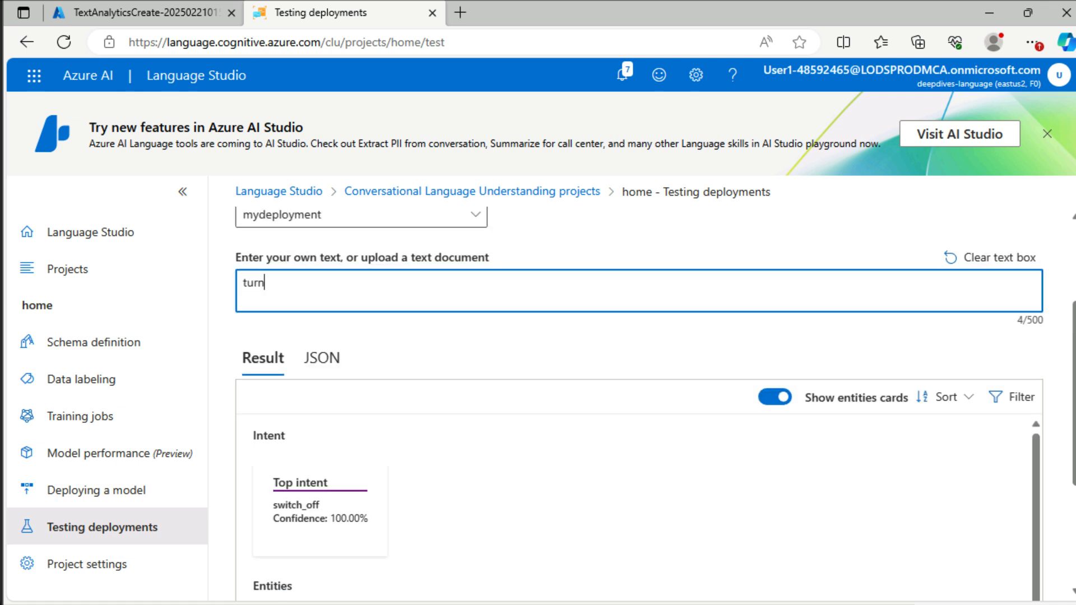
text( on the fan)
scroll(271, 295, up, 1)
scroll(273, 247, up, 1)
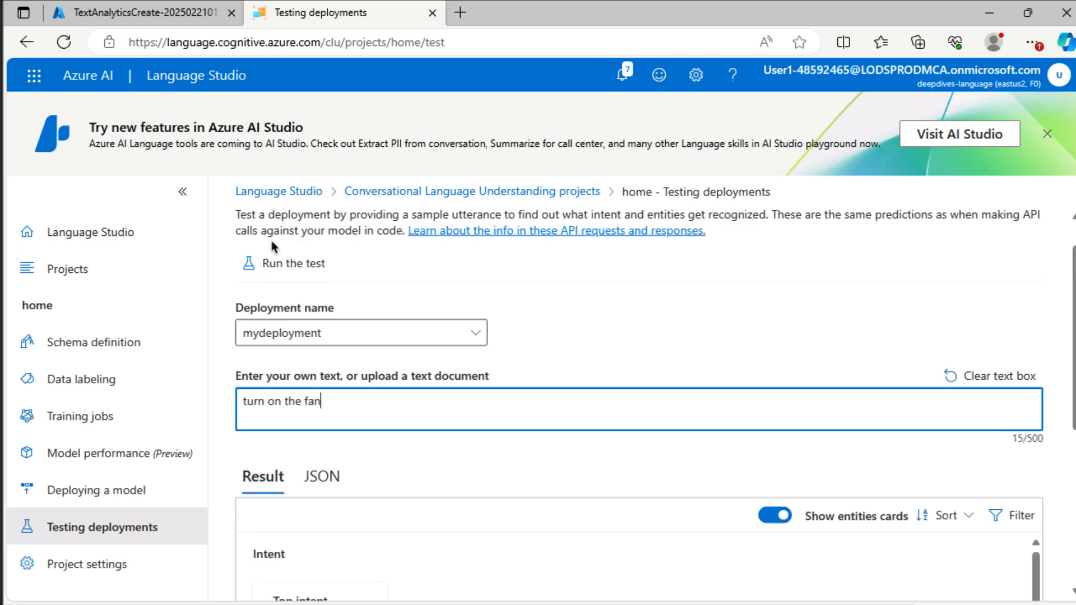
click(278, 269)
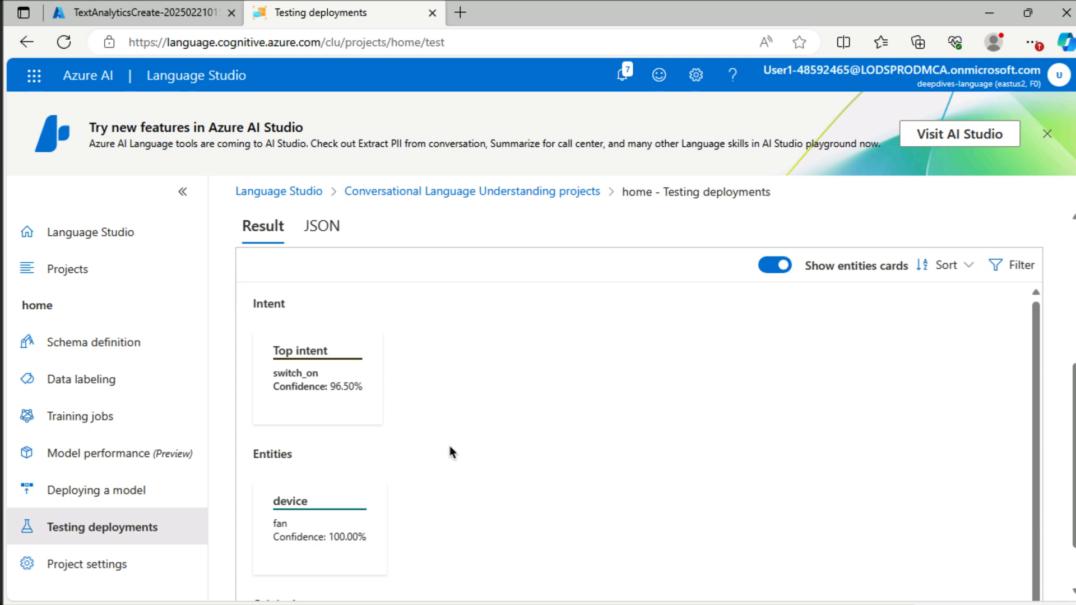
Step: Replace the test text with "turn the tv off" and run the test on the deployment
scroll(449, 451, up, 3)
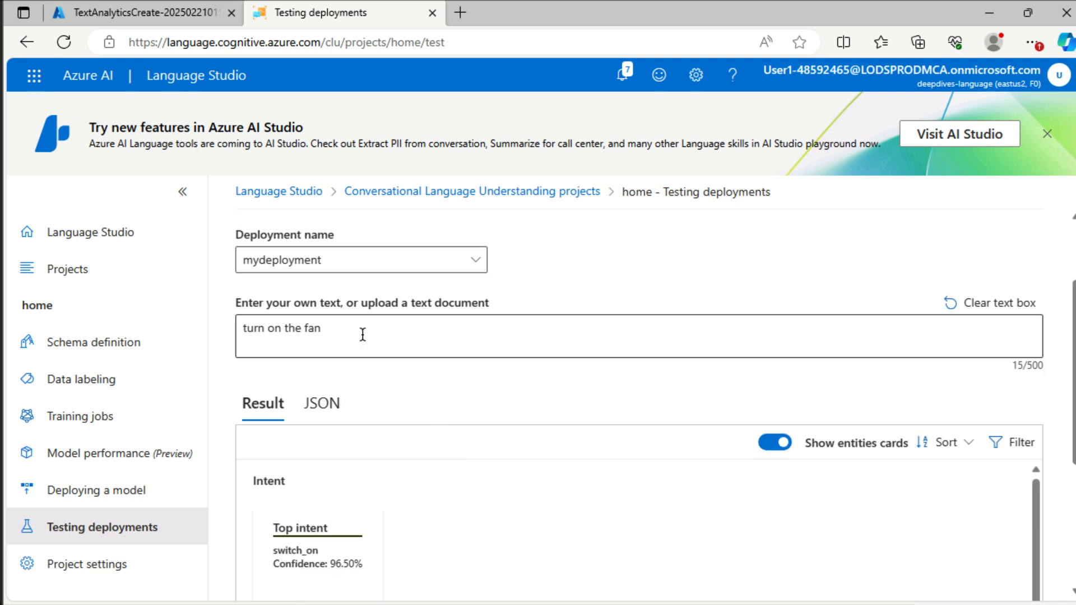
triple_click(362, 334)
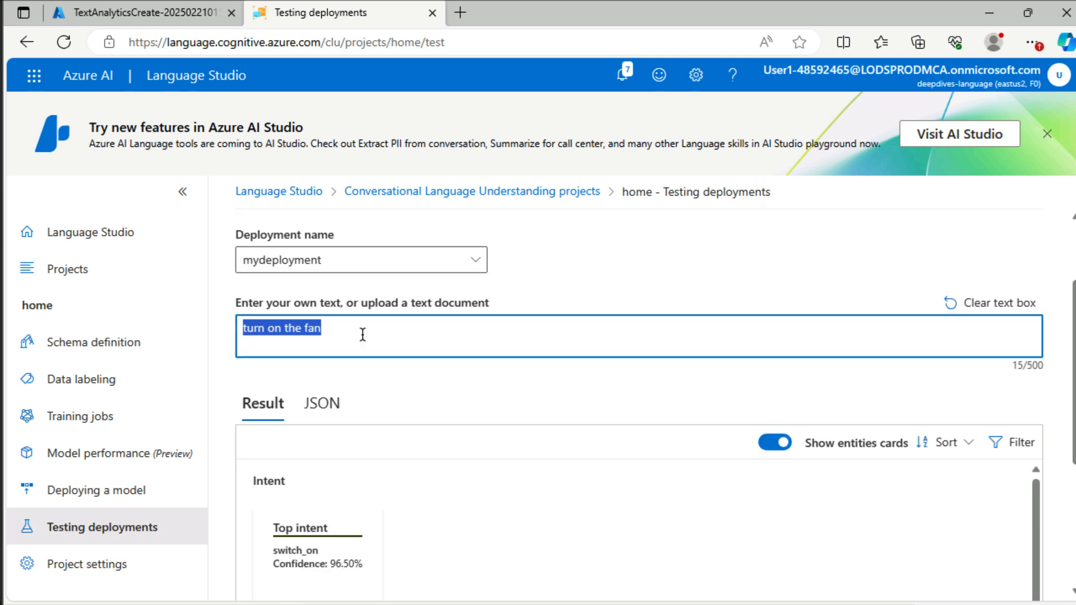
text(turn th)
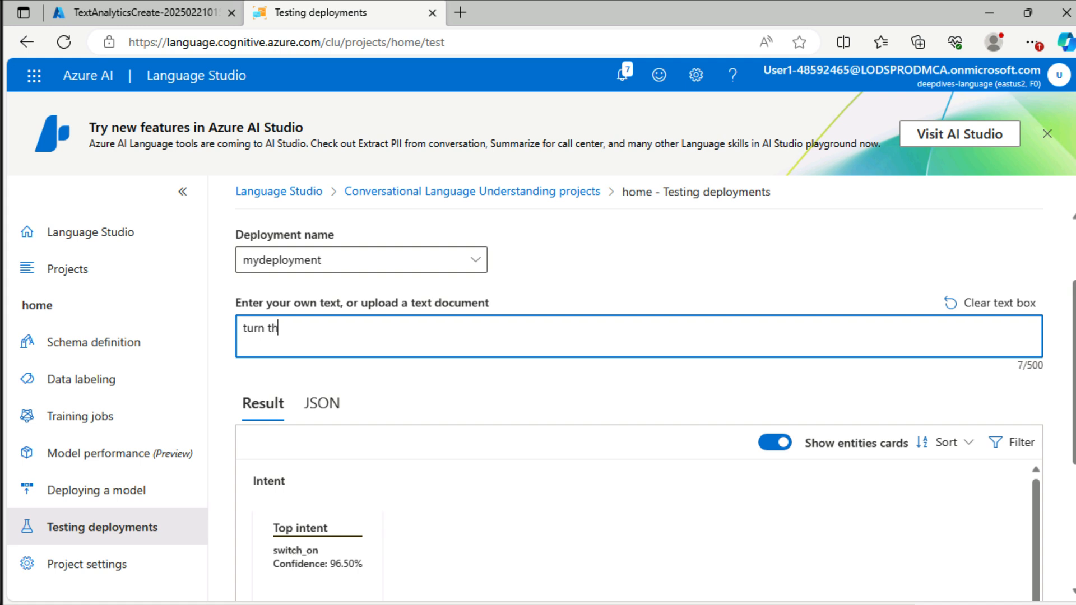
text(e tbv off)
scroll(631, 278, up, 1)
click(303, 255)
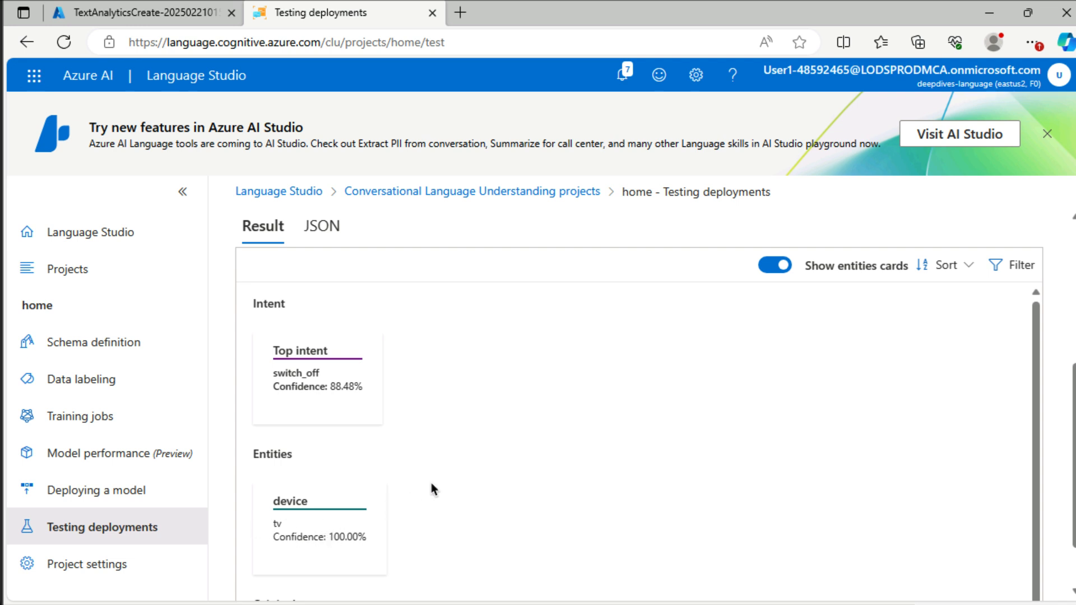
Step: Replace the test text with "lights out", run the test and review the predicted intent and entities
scroll(431, 489, up, 3)
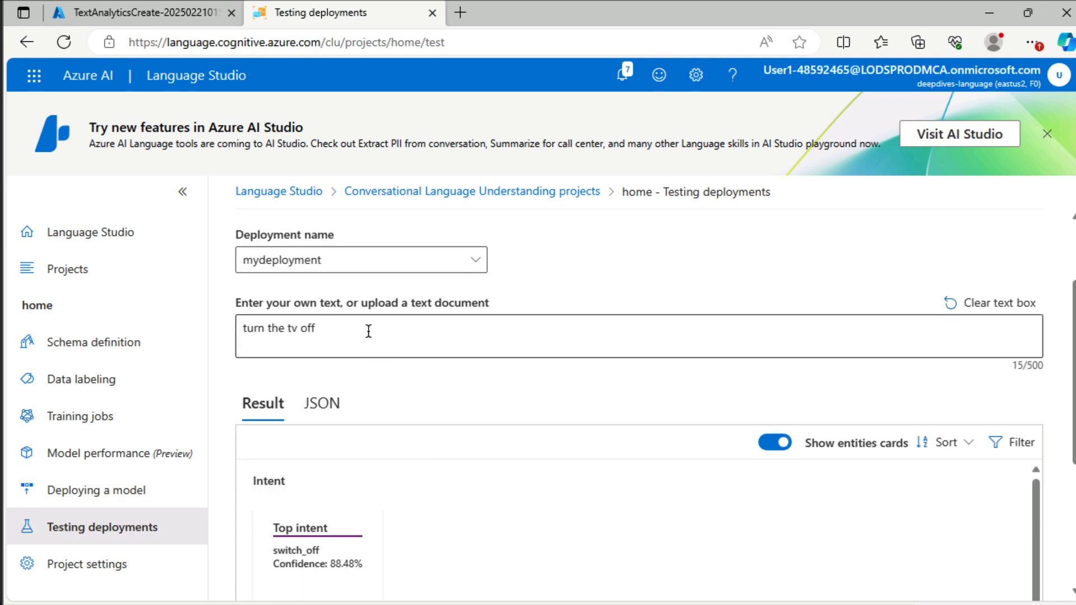
triple_click(367, 329)
text(lig)
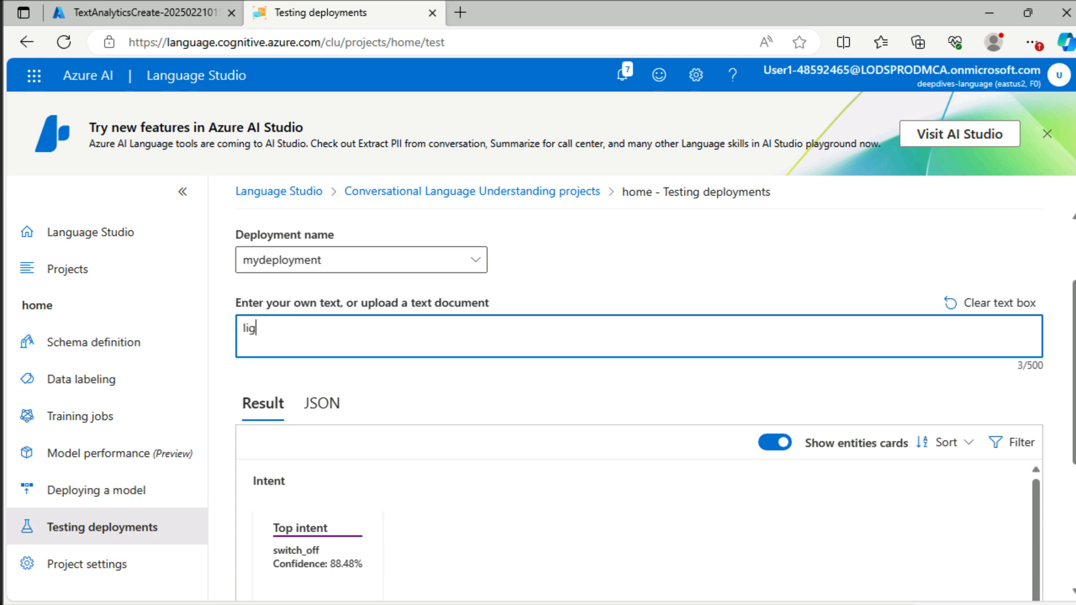
text(ht s out)
scroll(317, 273, up, 1)
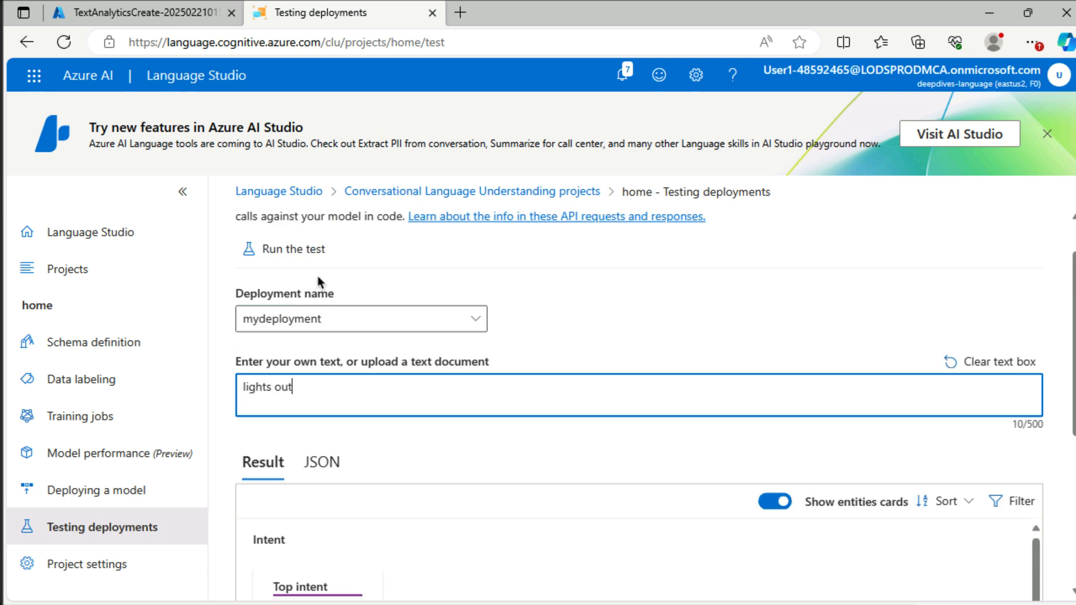
click(291, 249)
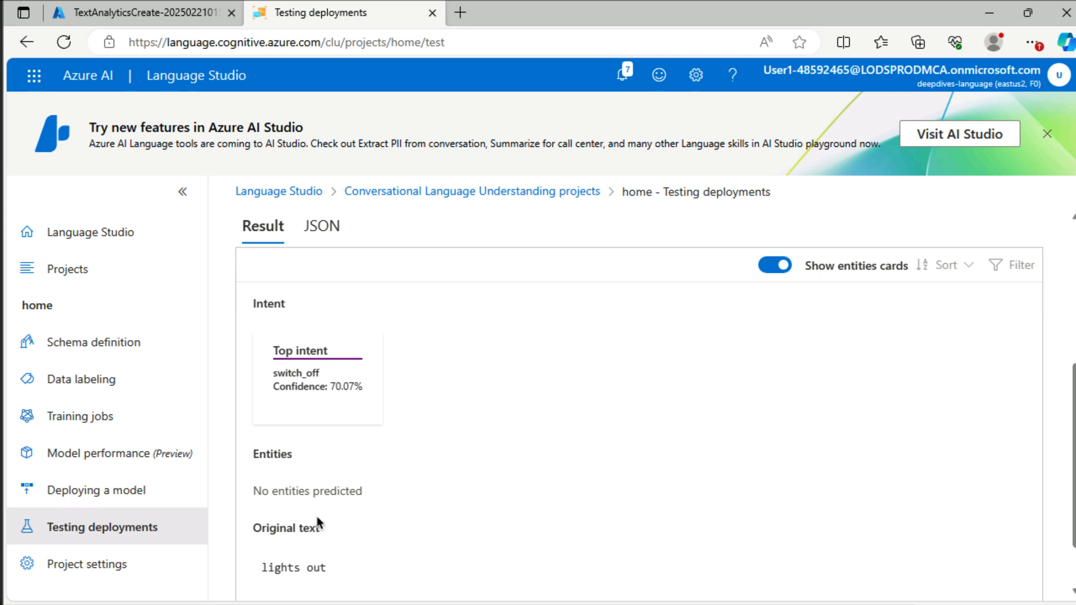
scroll(317, 524, up, 2)
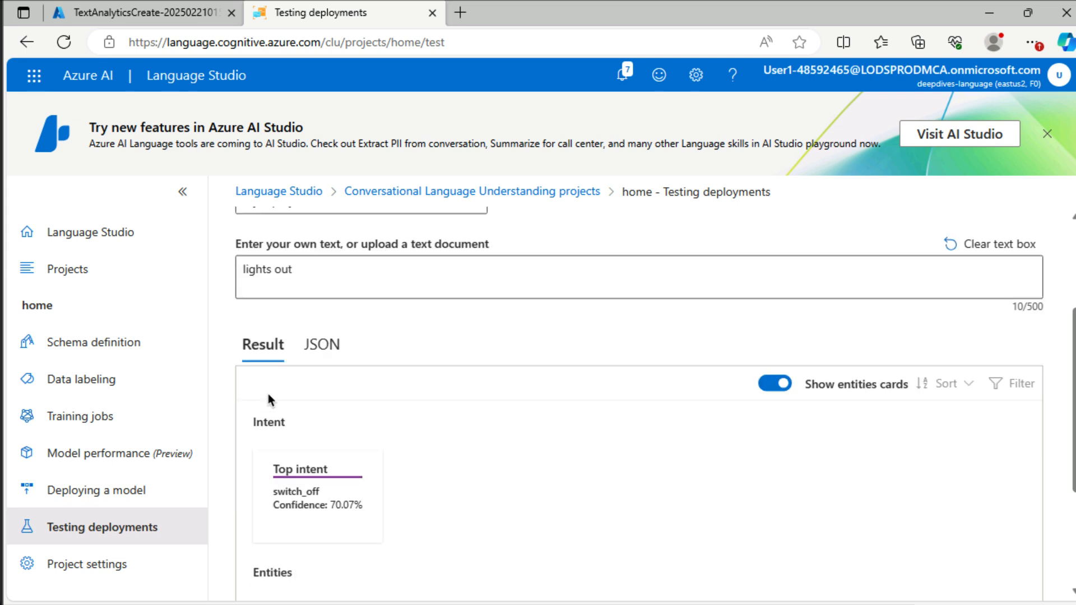